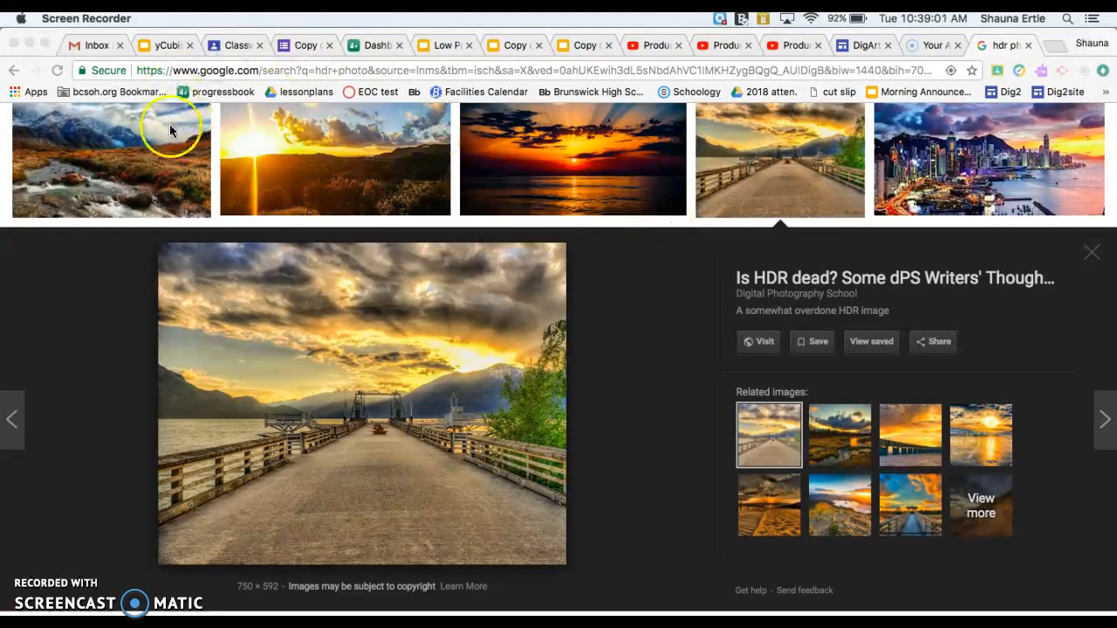
# Browse example HDR photos in the Google image search results, opening several to view them larger
pyautogui.click(129, 154)
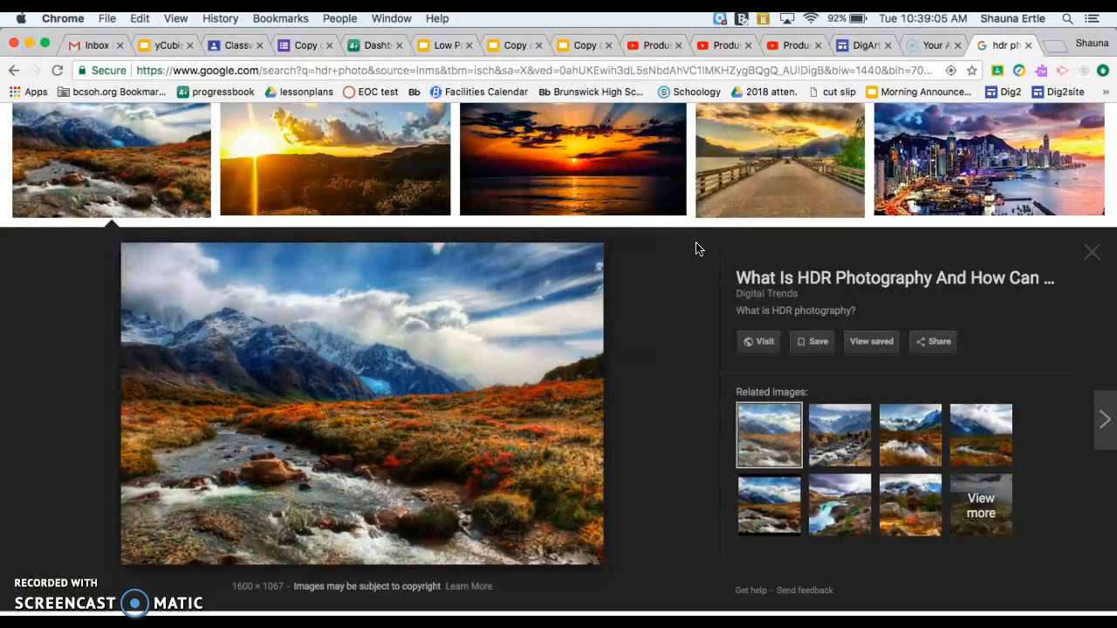
pyautogui.scroll(-5, 695, 248)
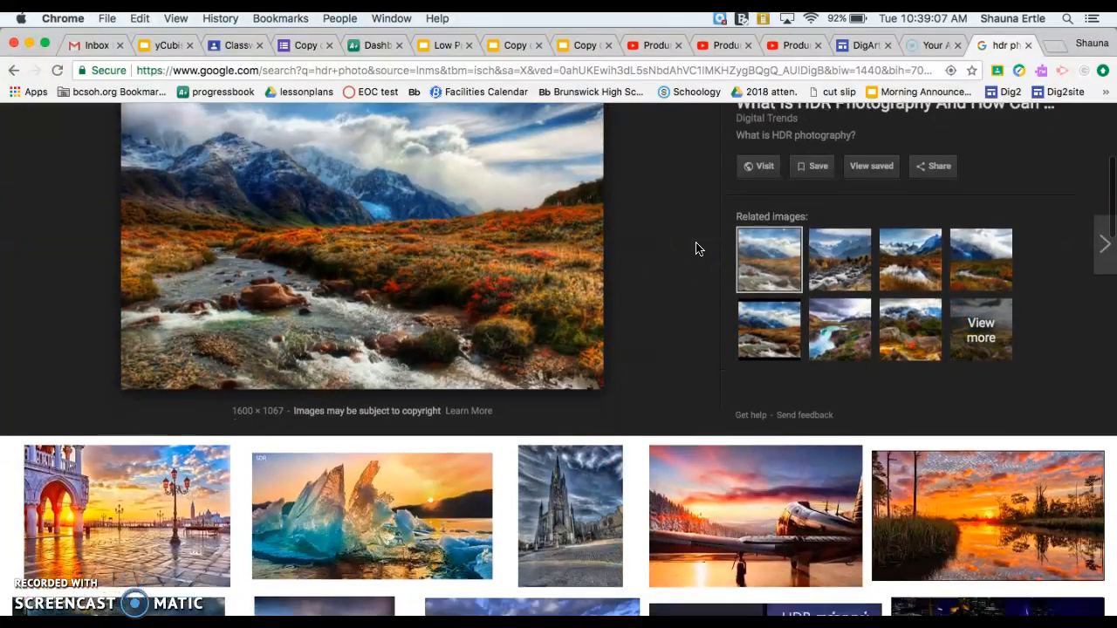
pyautogui.scroll(-5, 695, 249)
pyautogui.click(583, 353)
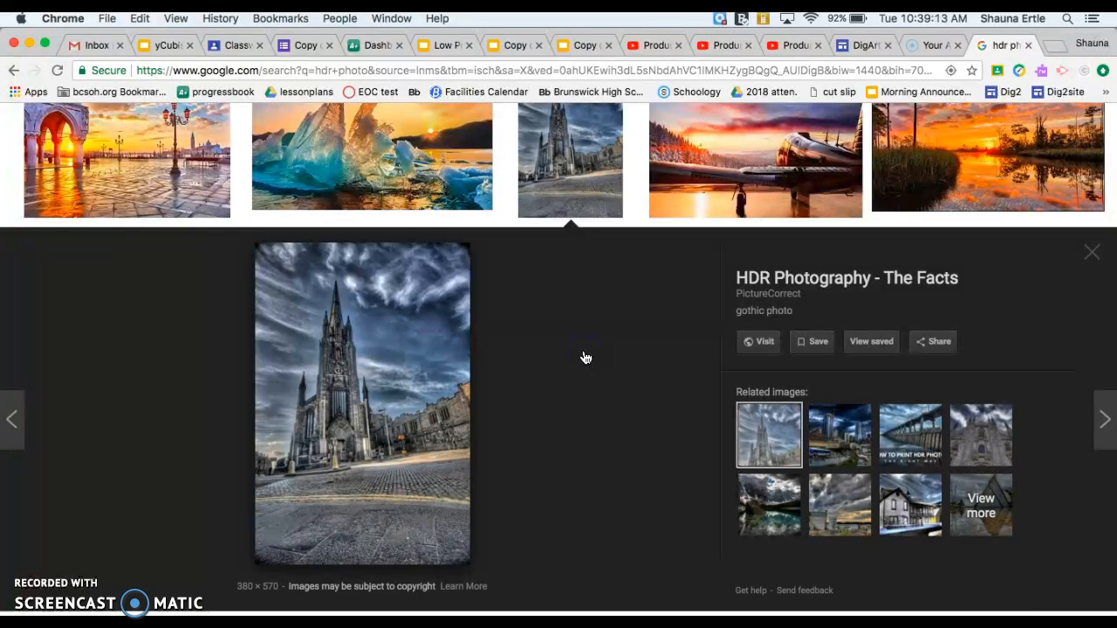
pyautogui.scroll(-10, 586, 358)
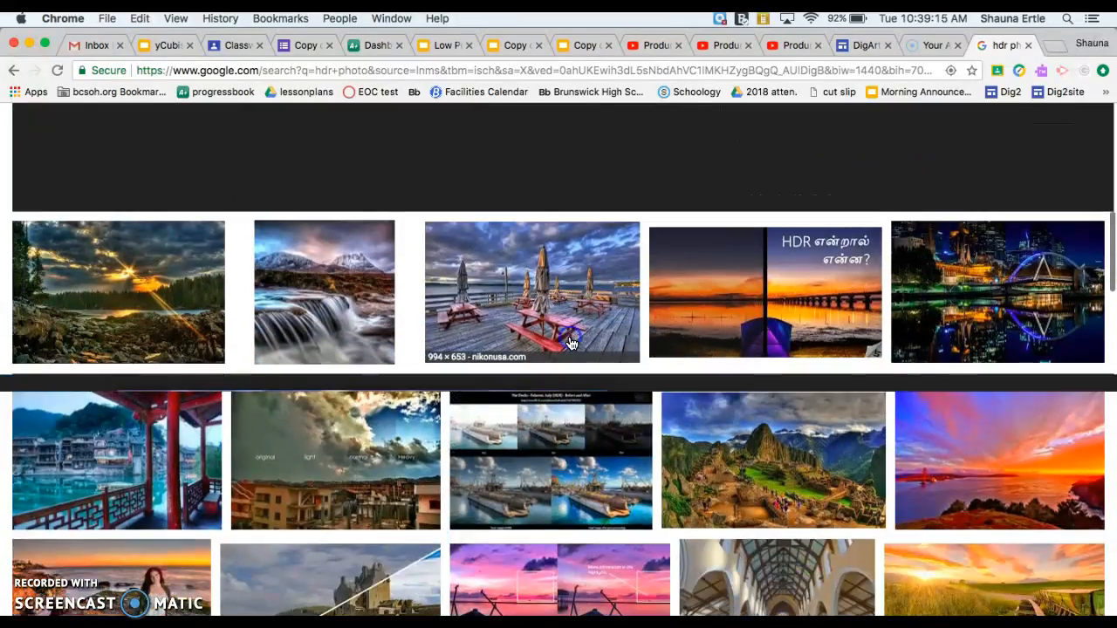
pyautogui.click(571, 343)
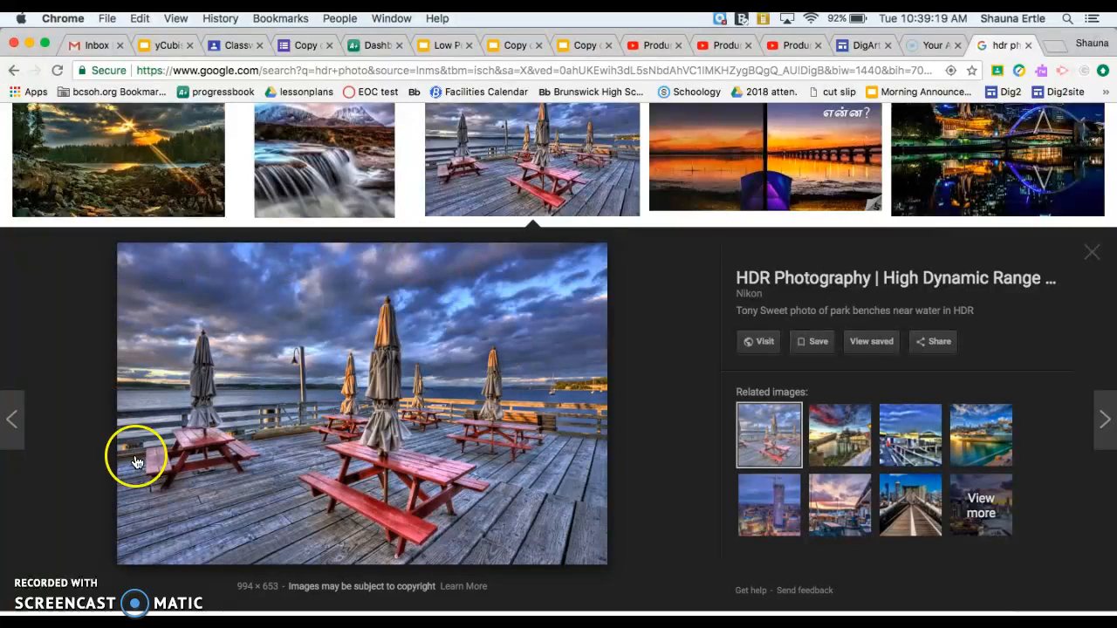
# Switch to Photoshop and start the Load Files into Stack script
pyautogui.click(274, 41)
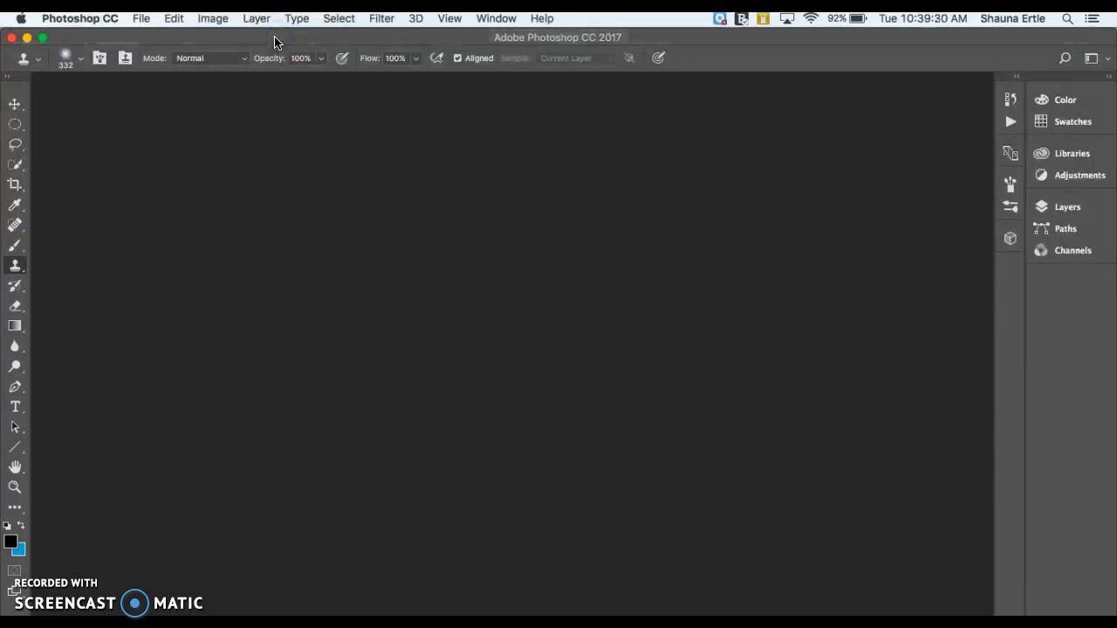
pyautogui.click(141, 19)
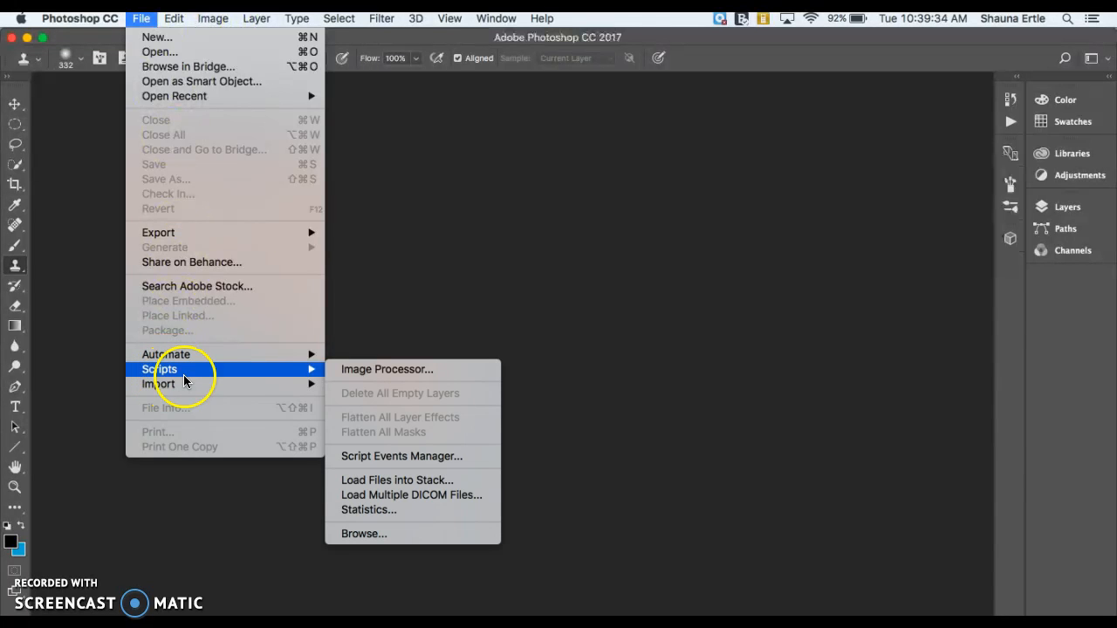
pyautogui.moveTo(209, 384)
pyautogui.moveTo(307, 370)
pyautogui.click(370, 481)
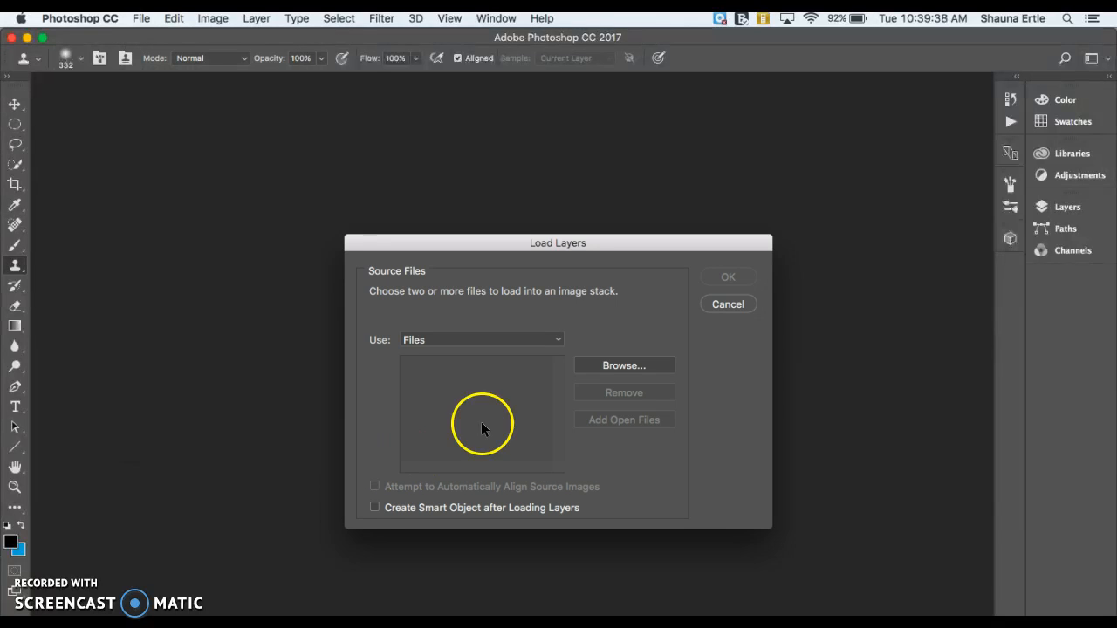
# Browse the Desktop, choose 1.jpg, 2.jpg and 3.jpg, and load them as stacked layers
pyautogui.click(602, 365)
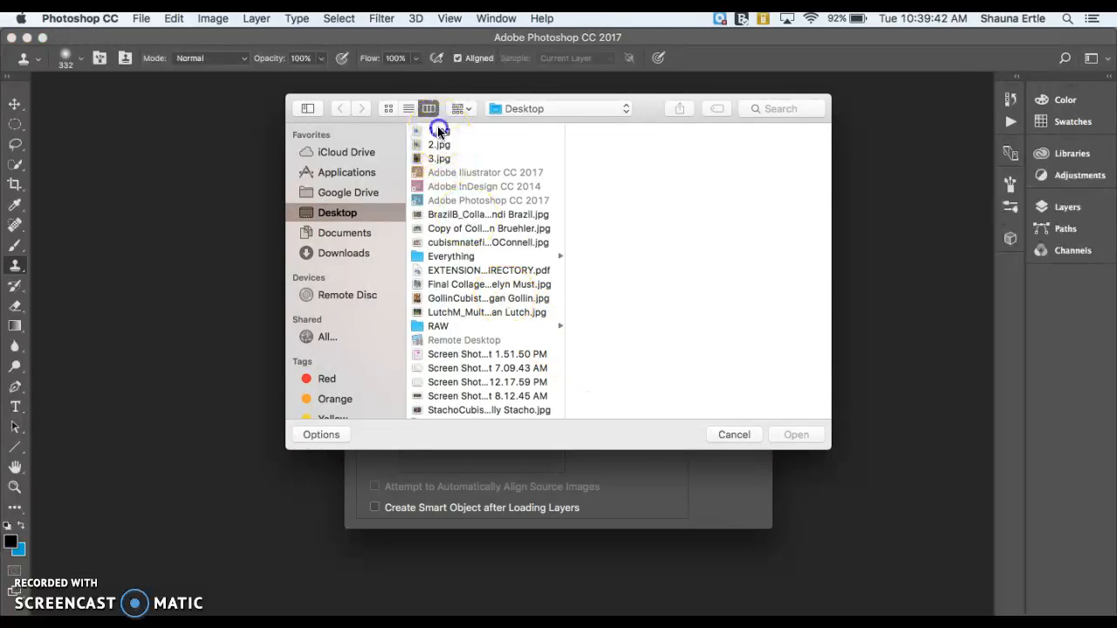
pyautogui.click(439, 131)
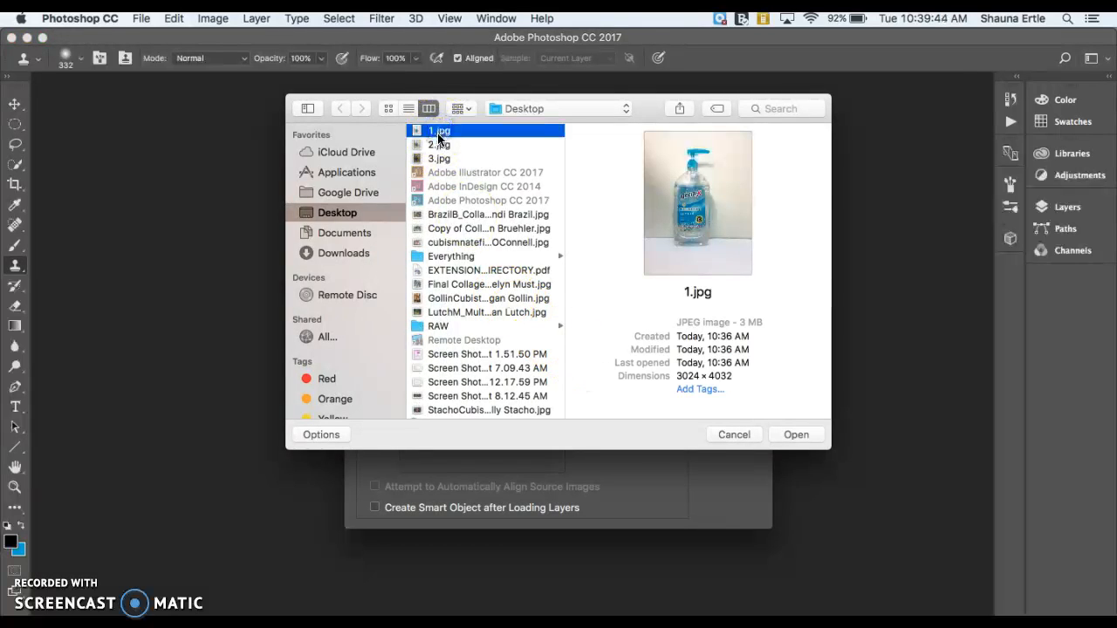
pyautogui.click(438, 146)
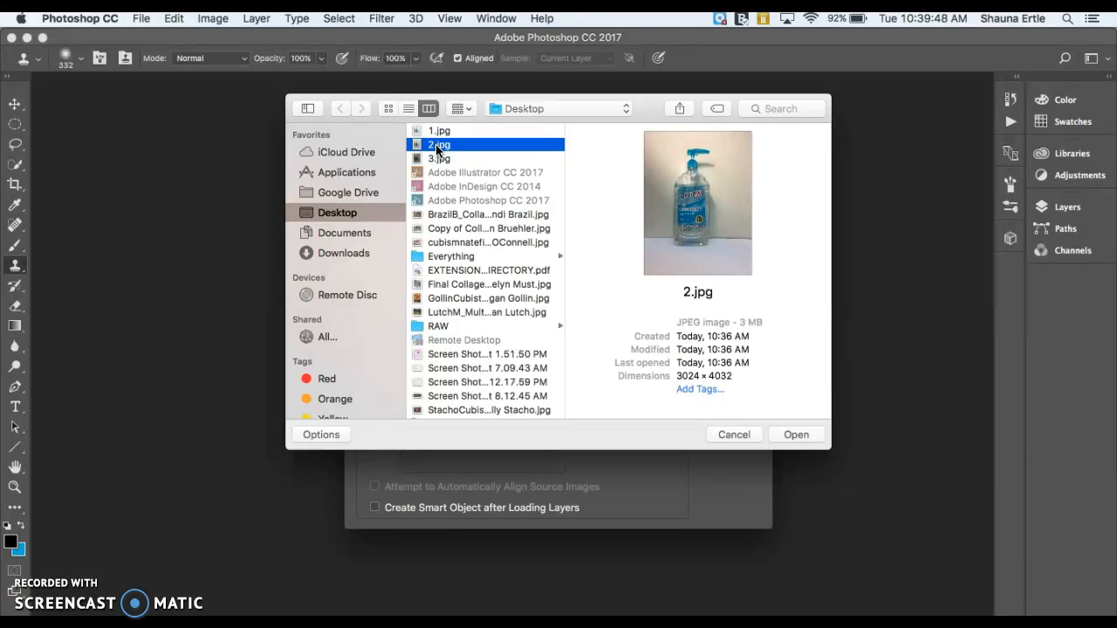
pyautogui.click(438, 159)
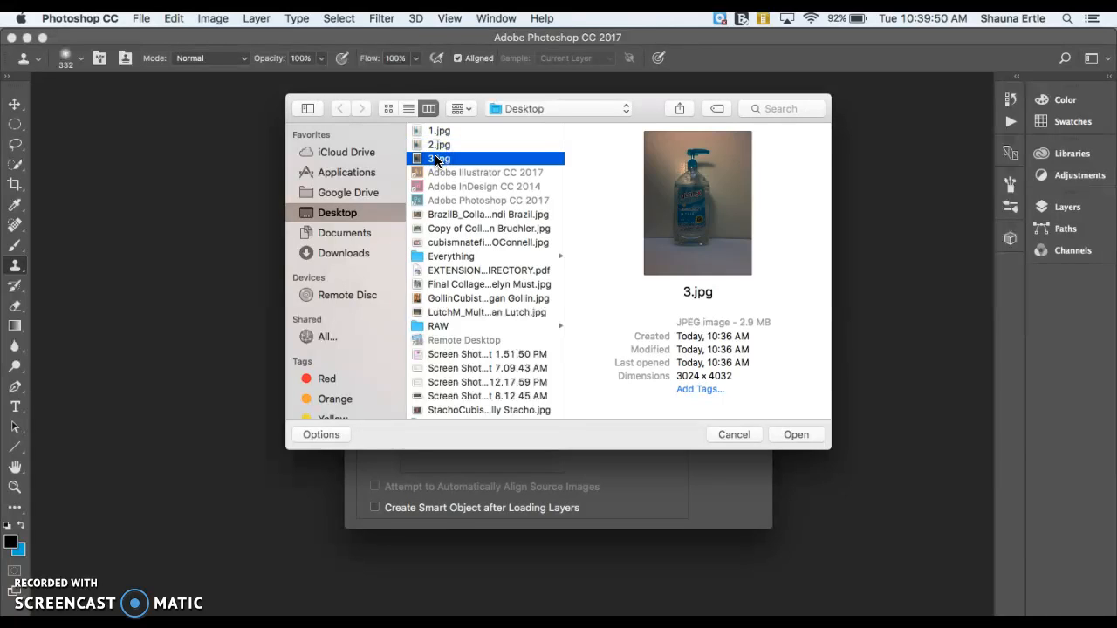
pyautogui.keyDown('shift'); pyautogui.click(434, 131); pyautogui.keyUp('shift')
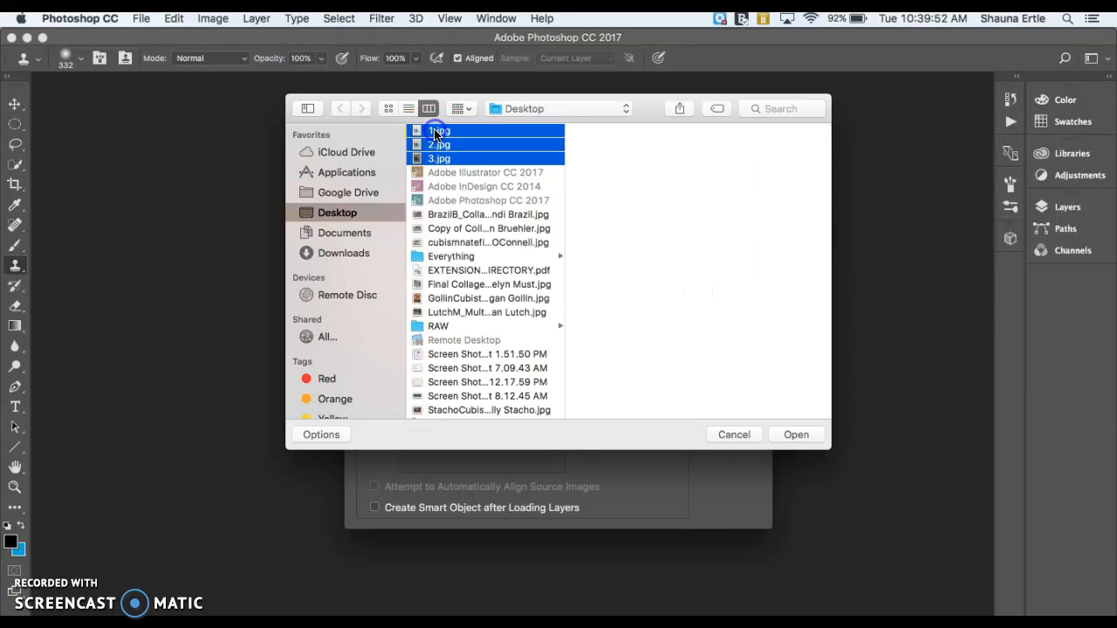
pyautogui.click(802, 434)
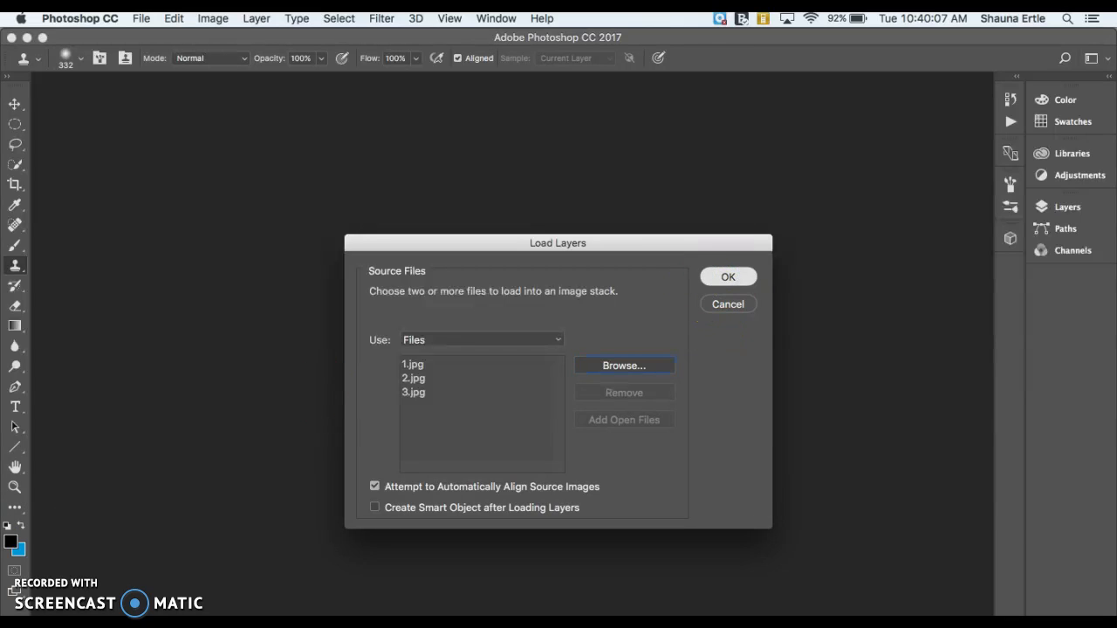
pyautogui.click(1066, 207)
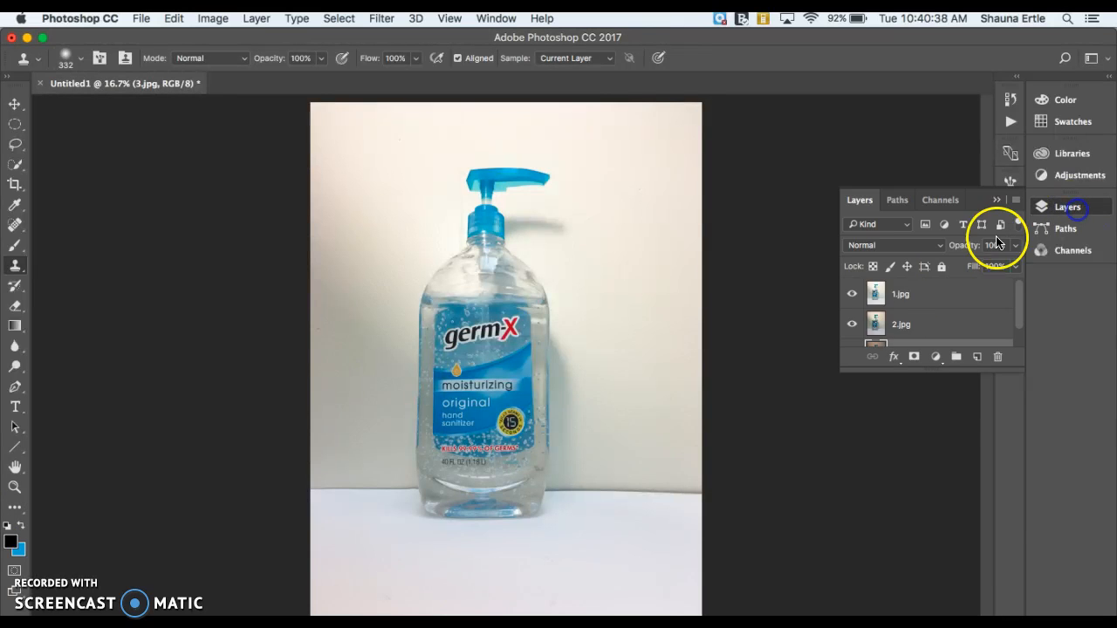
pyautogui.click(868, 305)
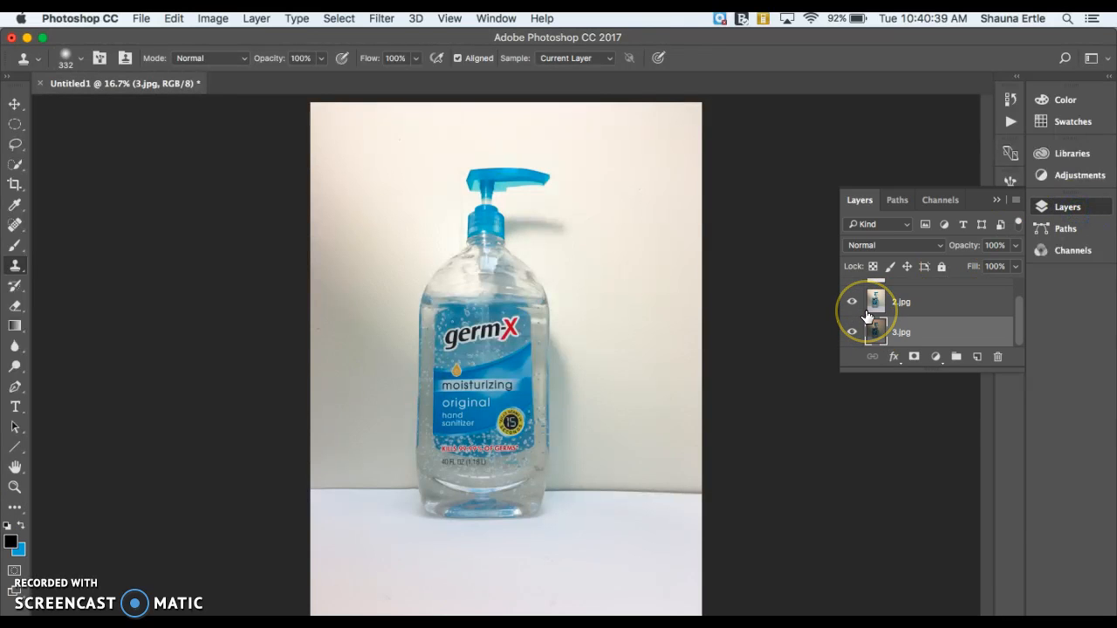
# Toggle the visibility of the stacked layers to compare the three exposures
pyautogui.scroll(2, 867, 314)
pyautogui.click(853, 289)
pyautogui.click(854, 310)
pyautogui.click(854, 318)
pyautogui.click(852, 288)
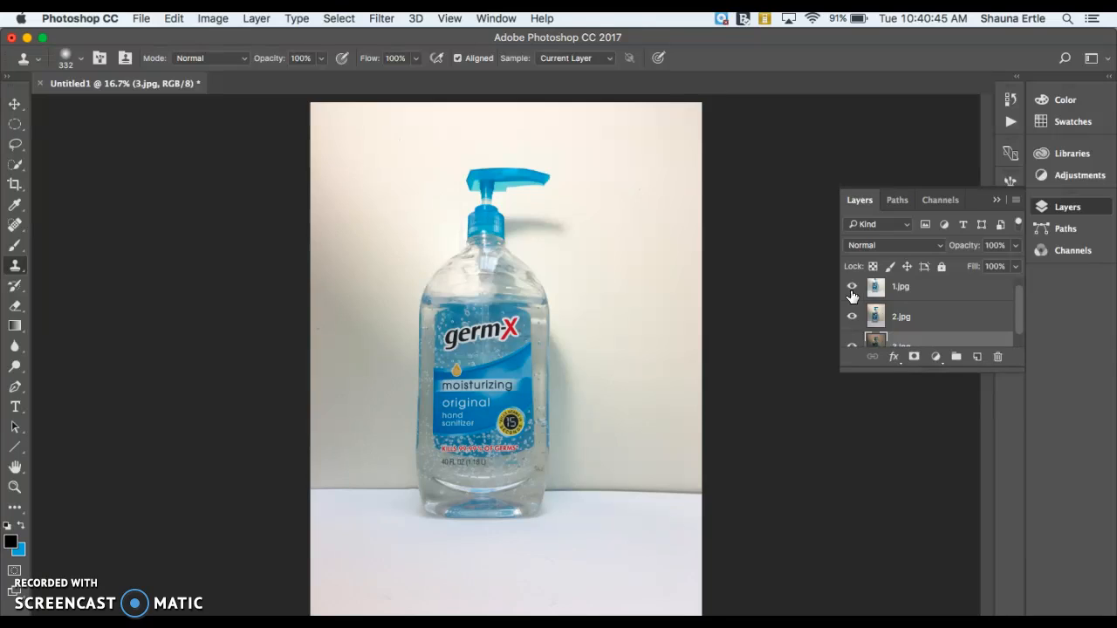
# Reorder the layers to 2.jpg on top, 3.jpg in the middle and 1.jpg at the bottom, then select 2.jpg
pyautogui.click(899, 319)
pyautogui.moveTo(899, 319)
pyautogui.mouseDown()
pyautogui.moveTo(905, 291)
pyautogui.moveTo(895, 290)
pyautogui.mouseUp()
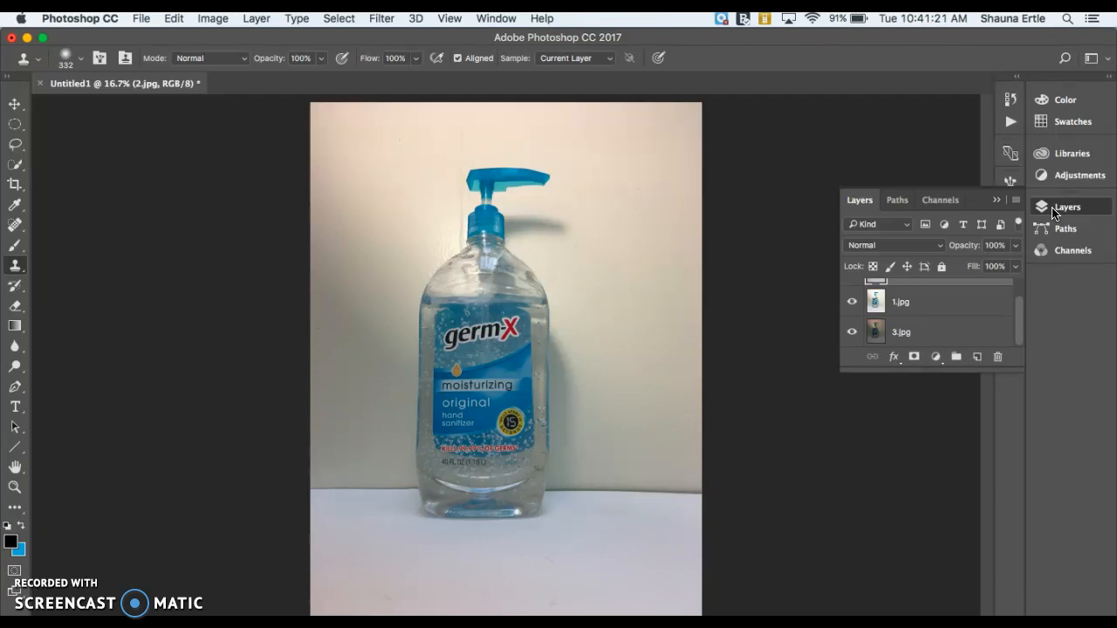
pyautogui.click(906, 311)
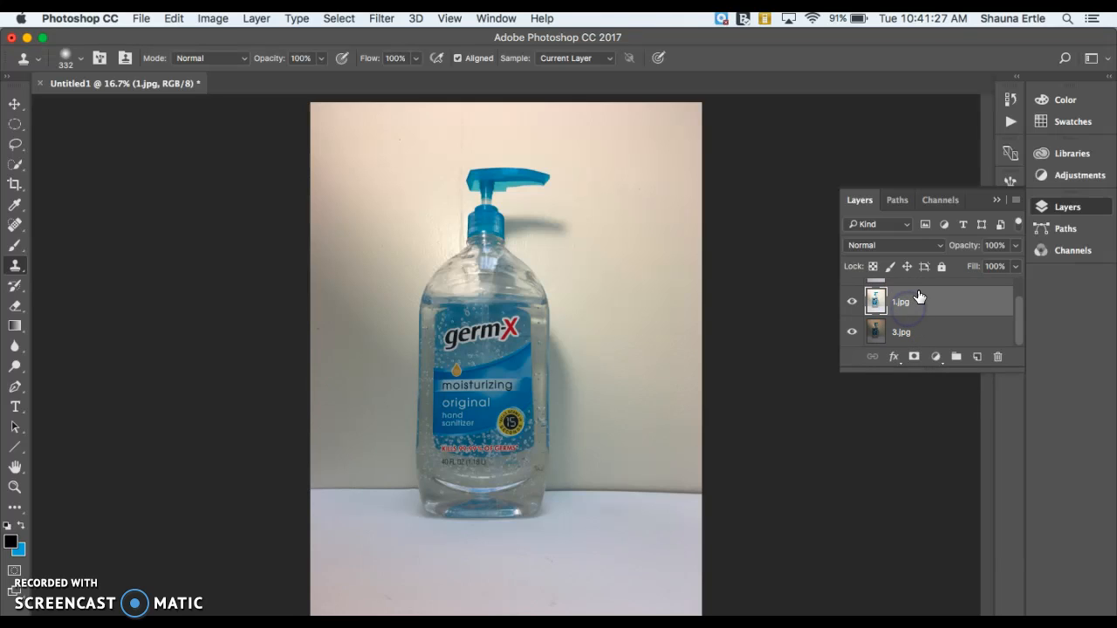
pyautogui.moveTo(913, 313); pyautogui.dragTo(911, 338)
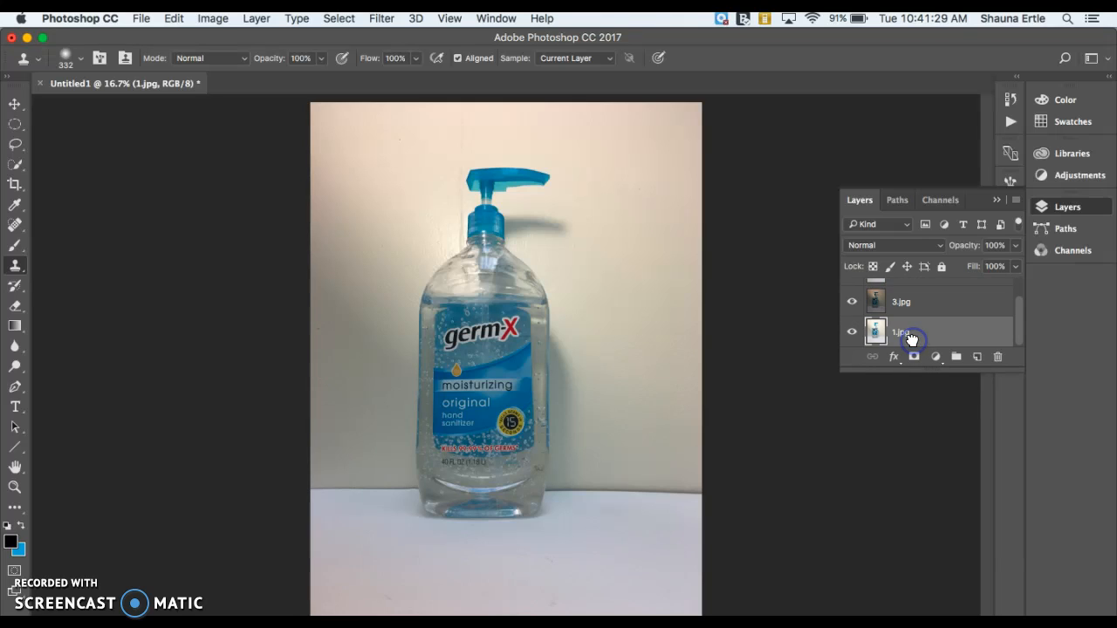
pyautogui.scroll(2, 913, 338)
pyautogui.click(919, 296)
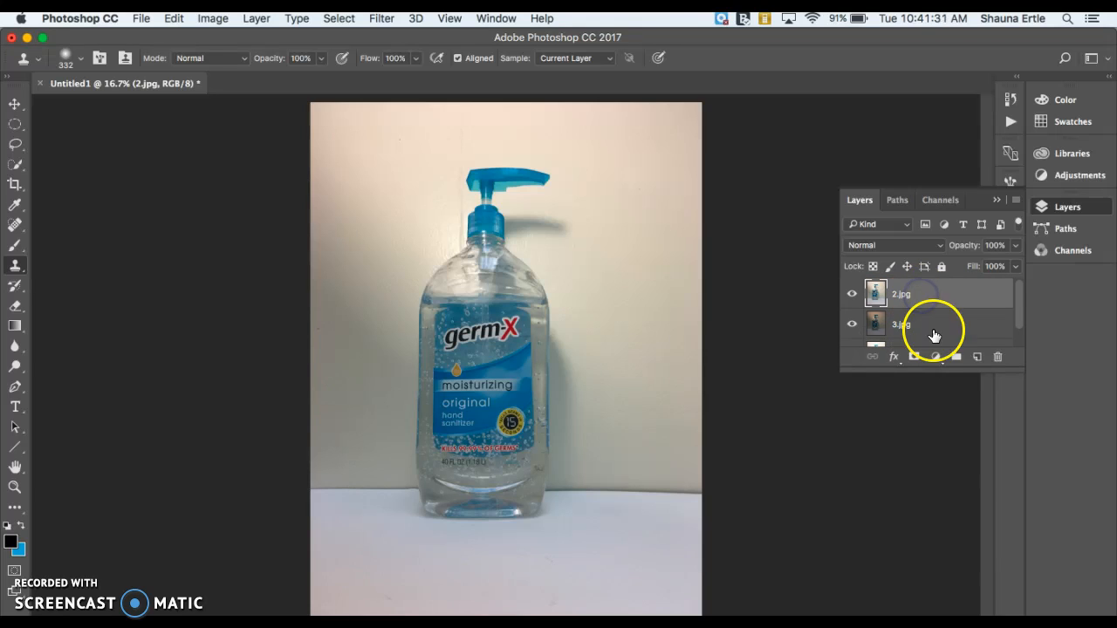
# Add a layer mask to 2.jpg, pick the Brush tool and set the foreground colour to black
pyautogui.click(916, 360)
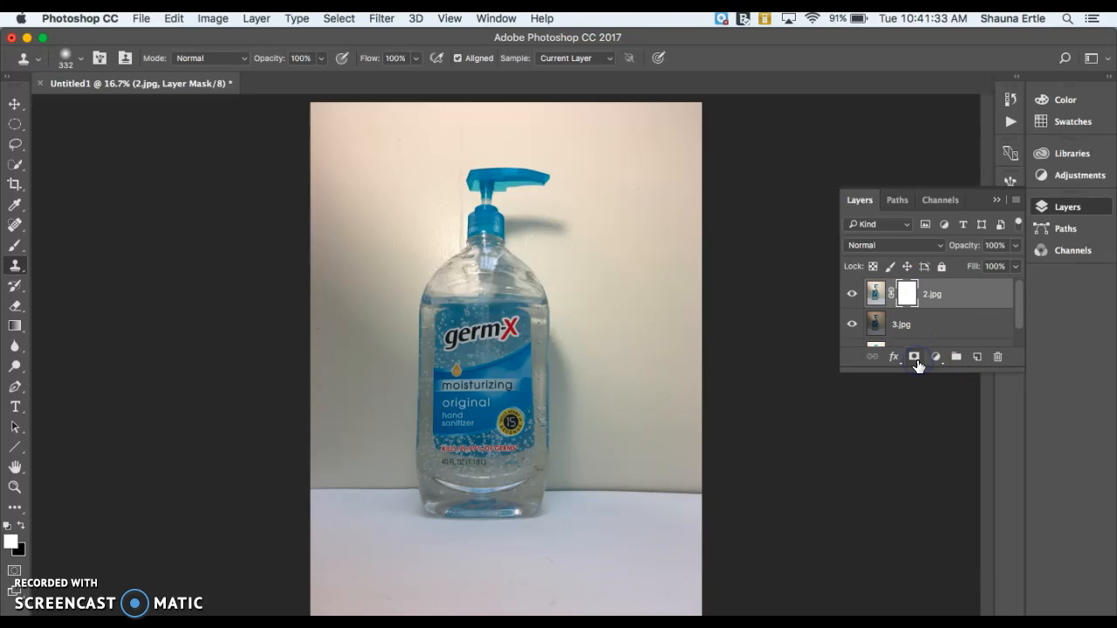
pyautogui.click(14, 246)
pyautogui.click(21, 525)
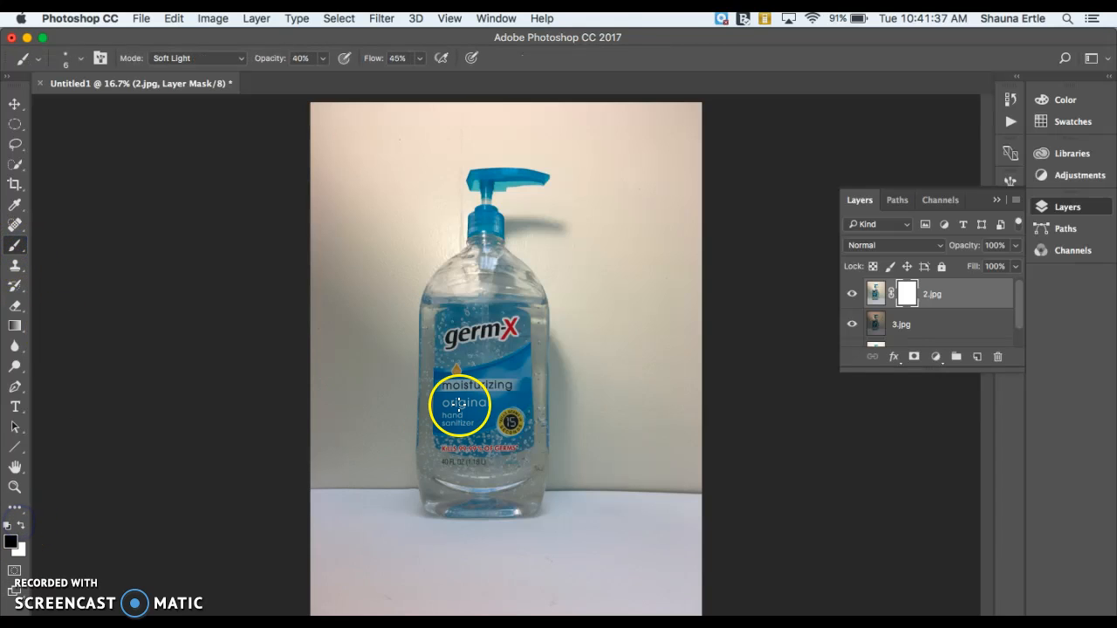
# Set the brush mode to Normal and its opacity to 58%
pyautogui.click(240, 59)
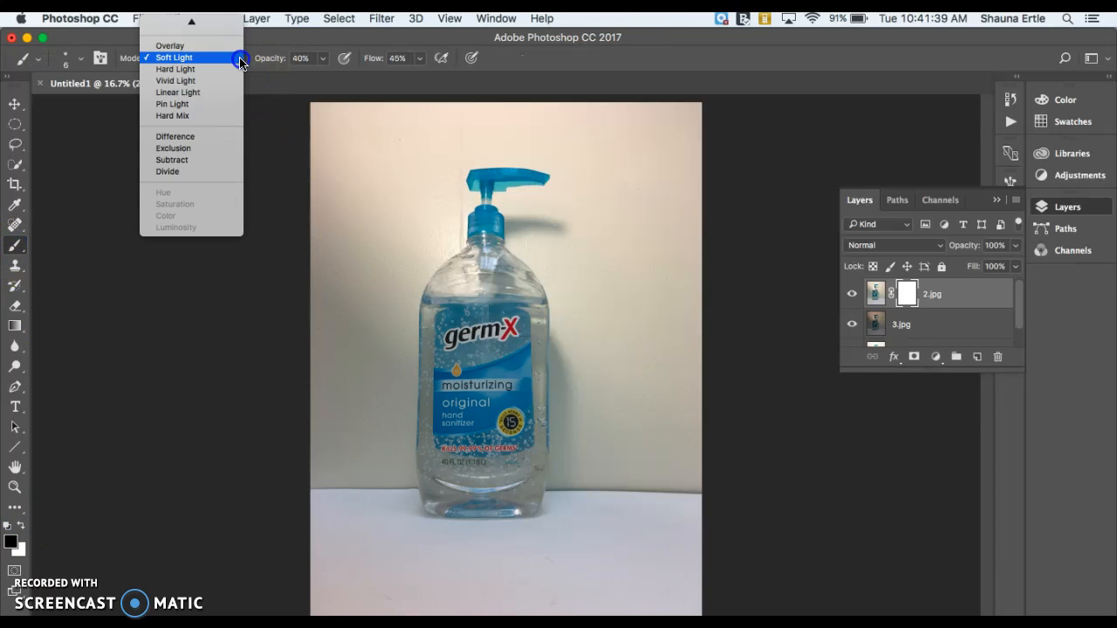
pyautogui.click(197, 24)
pyautogui.click(322, 58)
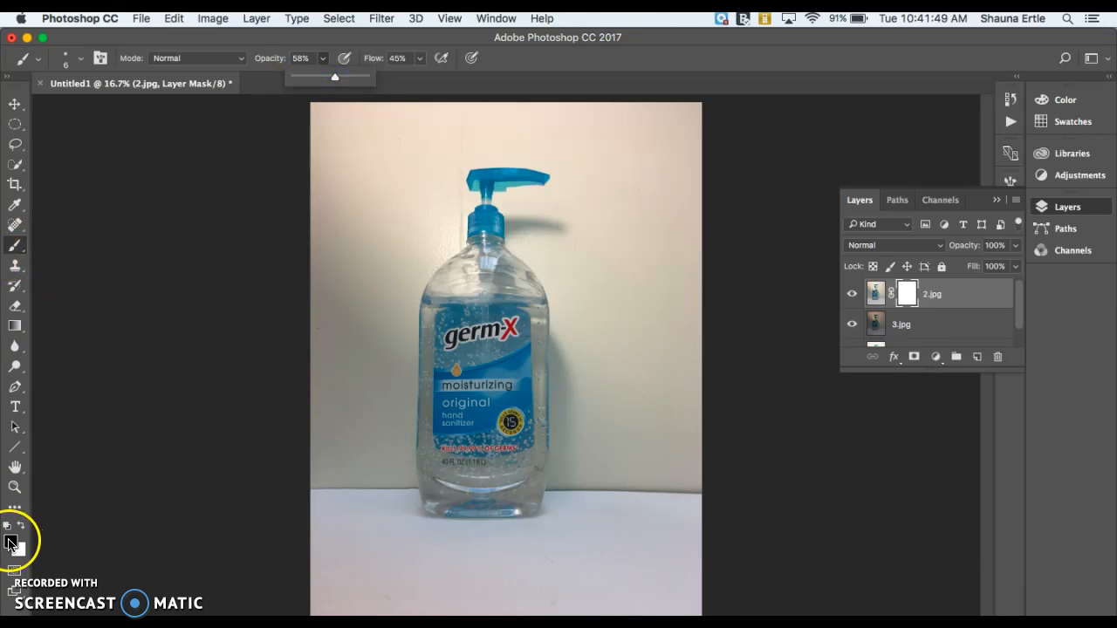
# Set the brush to a soft round tip of 1040 px with 0% hardness
pyautogui.click(82, 61)
pyautogui.click(83, 60)
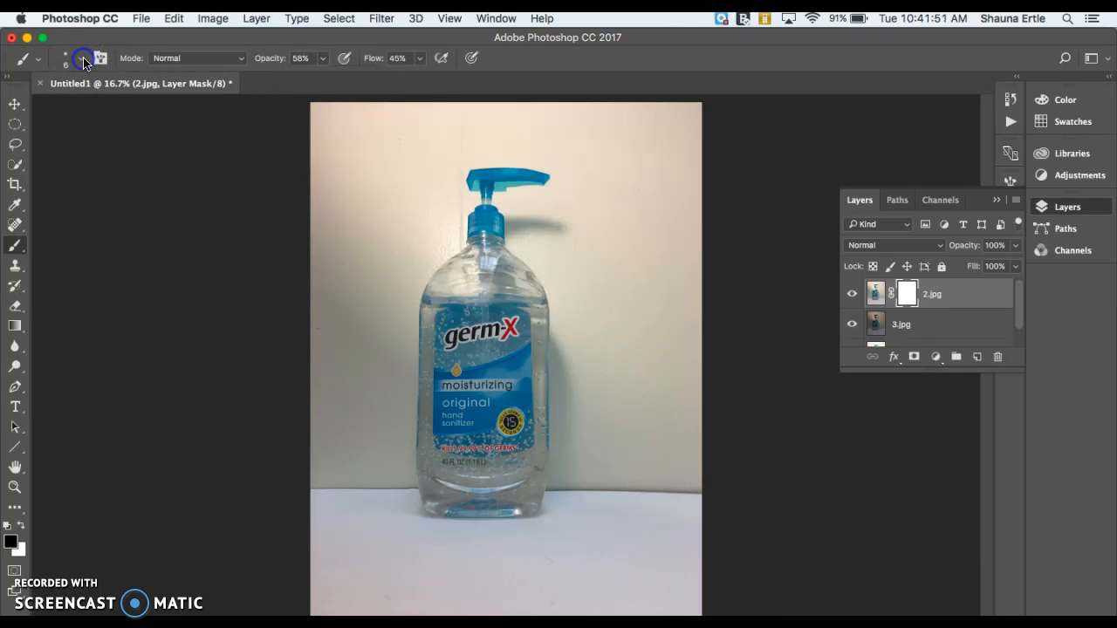
pyautogui.click(80, 61)
pyautogui.click(140, 106)
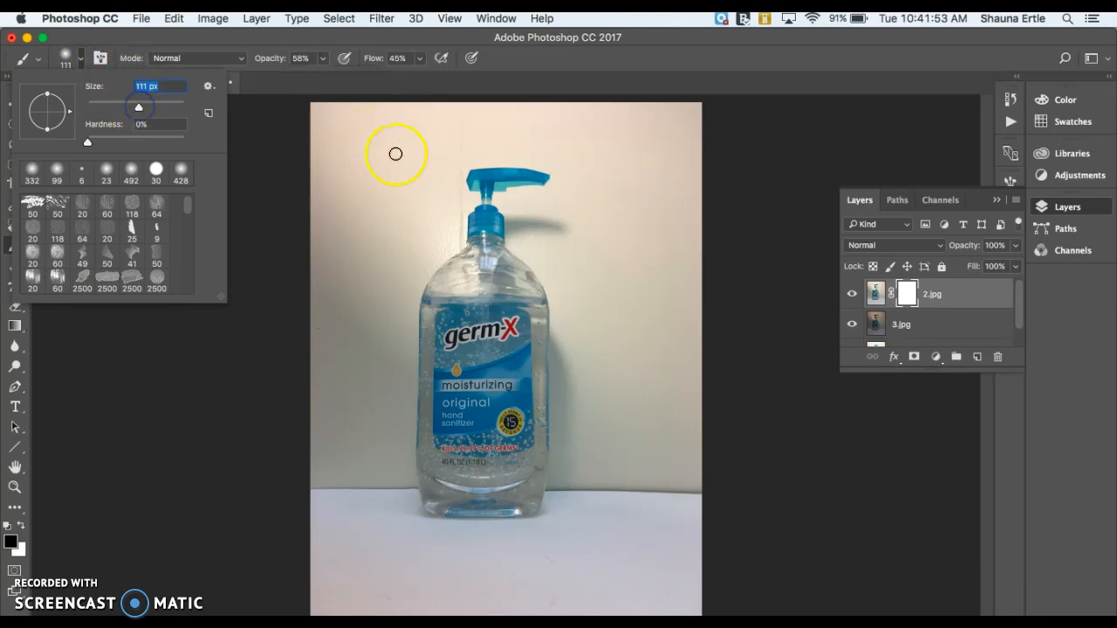
pyautogui.click(155, 105)
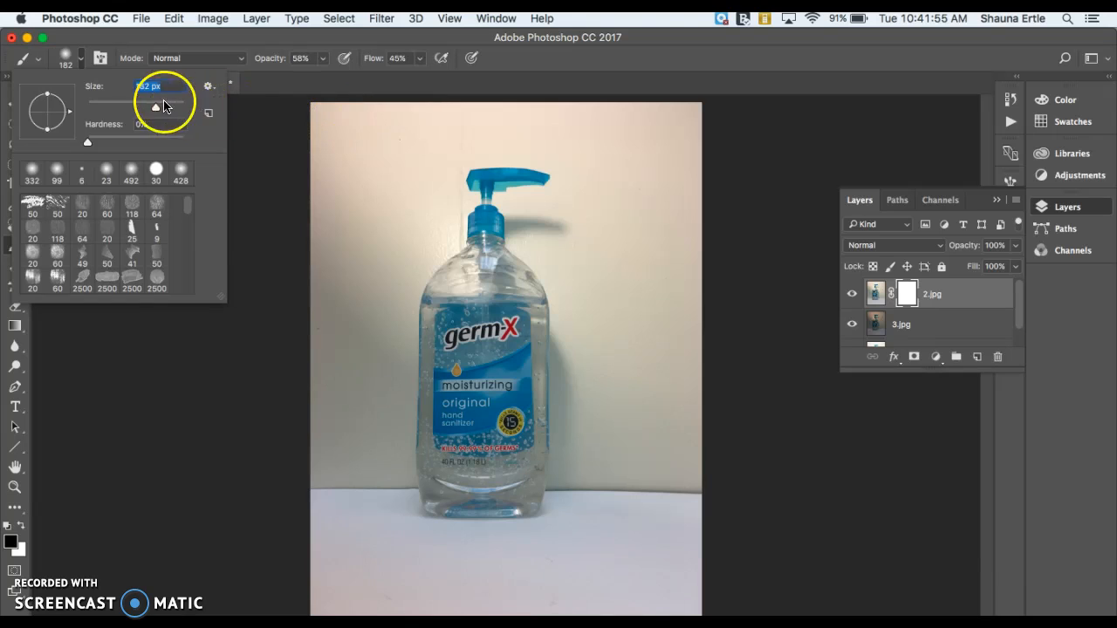
pyautogui.click(177, 105)
# Paint on 2.jpg's mask across the top edge and down the left side of the background
pyautogui.moveTo(326, 127)
pyautogui.mouseDown()
pyautogui.moveTo(356, 116)
pyautogui.moveTo(303, 163)
pyautogui.moveTo(444, 97)
pyautogui.moveTo(595, 114)
pyautogui.moveTo(688, 143)
pyautogui.moveTo(690, 177)
pyautogui.mouseUp()
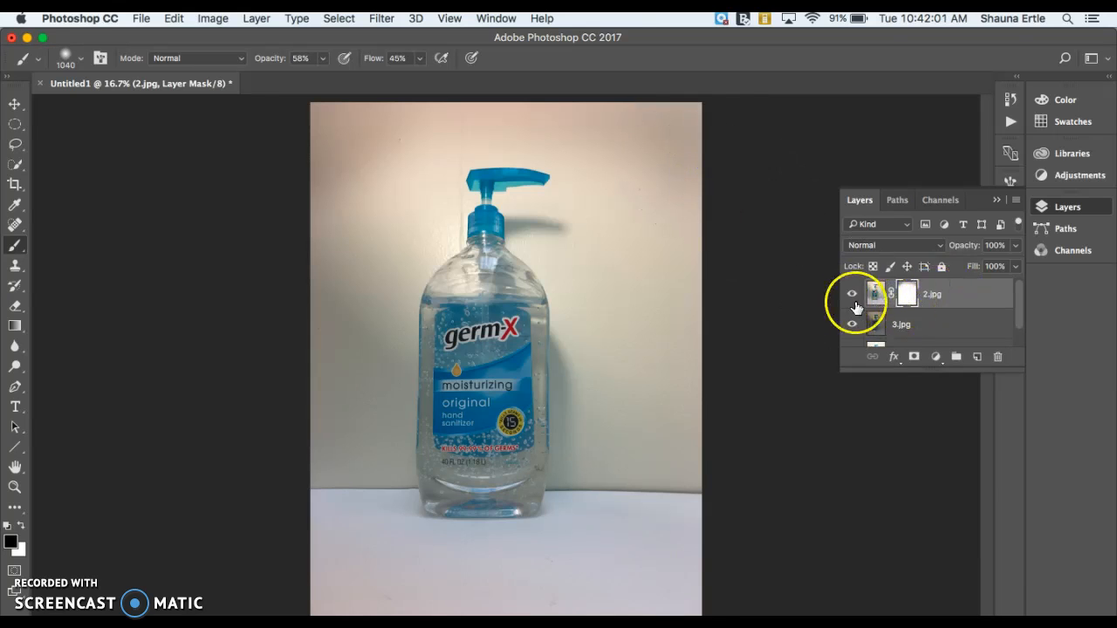
pyautogui.moveTo(550, 82); pyautogui.dragTo(504, 83)
pyautogui.moveTo(349, 86); pyautogui.dragTo(588, 85)
pyautogui.moveTo(312, 237)
pyautogui.mouseDown()
pyautogui.moveTo(373, 122)
pyautogui.moveTo(458, 105)
pyautogui.mouseUp()
pyautogui.moveTo(350, 590)
pyautogui.mouseDown()
pyautogui.moveTo(311, 545)
pyautogui.moveTo(454, 600)
pyautogui.moveTo(673, 593)
pyautogui.moveTo(695, 541)
pyautogui.moveTo(698, 248)
pyautogui.moveTo(692, 599)
pyautogui.moveTo(338, 545)
pyautogui.moveTo(326, 169)
pyautogui.mouseUp()
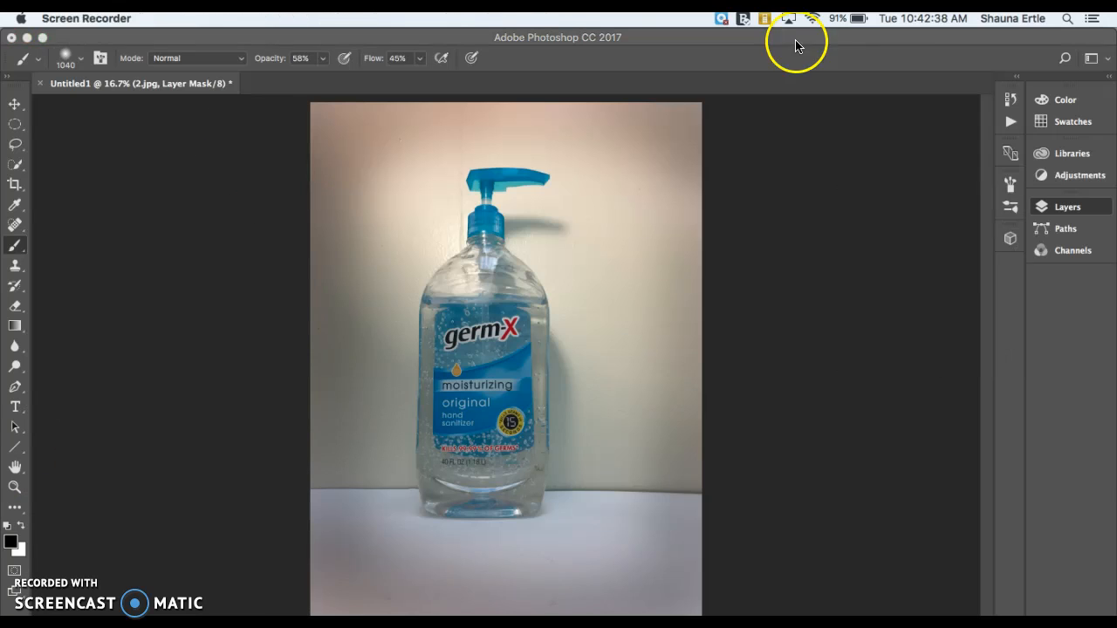
# Paint more of the mask over the background right of the bottle and along its left side
pyautogui.click(793, 38)
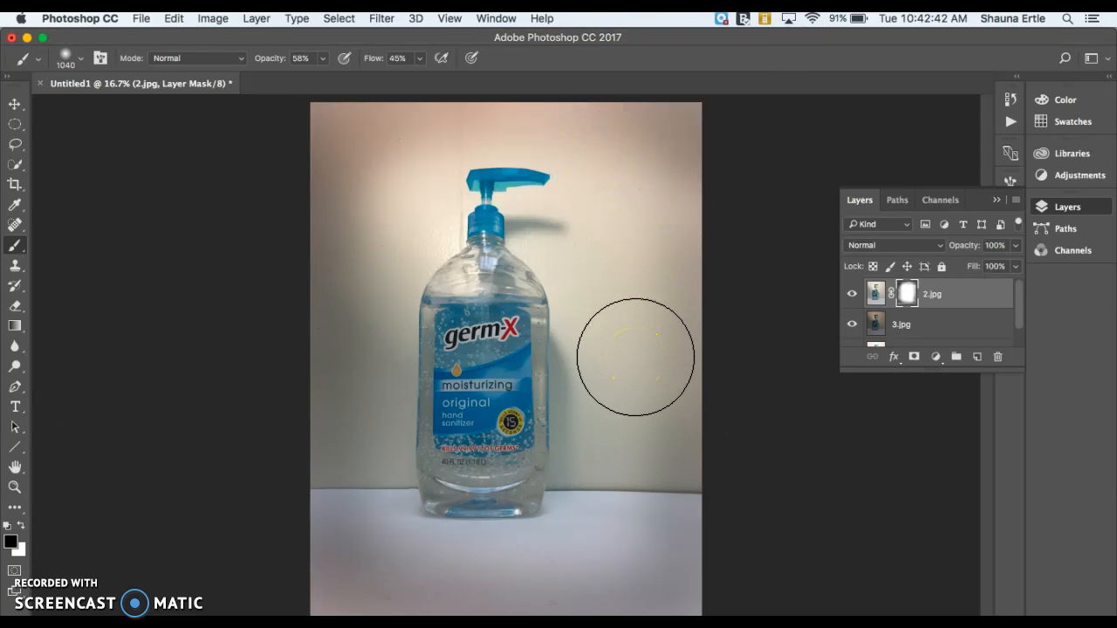
pyautogui.moveTo(635, 358)
pyautogui.mouseDown()
pyautogui.moveTo(675, 390)
pyautogui.moveTo(656, 401)
pyautogui.moveTo(618, 459)
pyautogui.mouseUp()
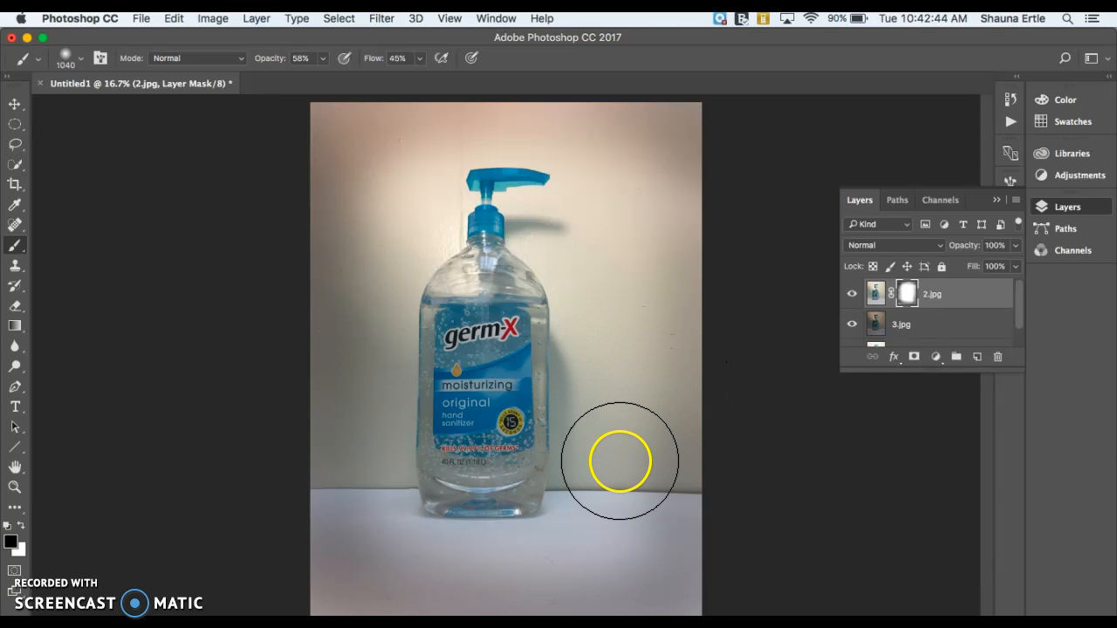
pyautogui.moveTo(602, 381); pyautogui.dragTo(593, 436)
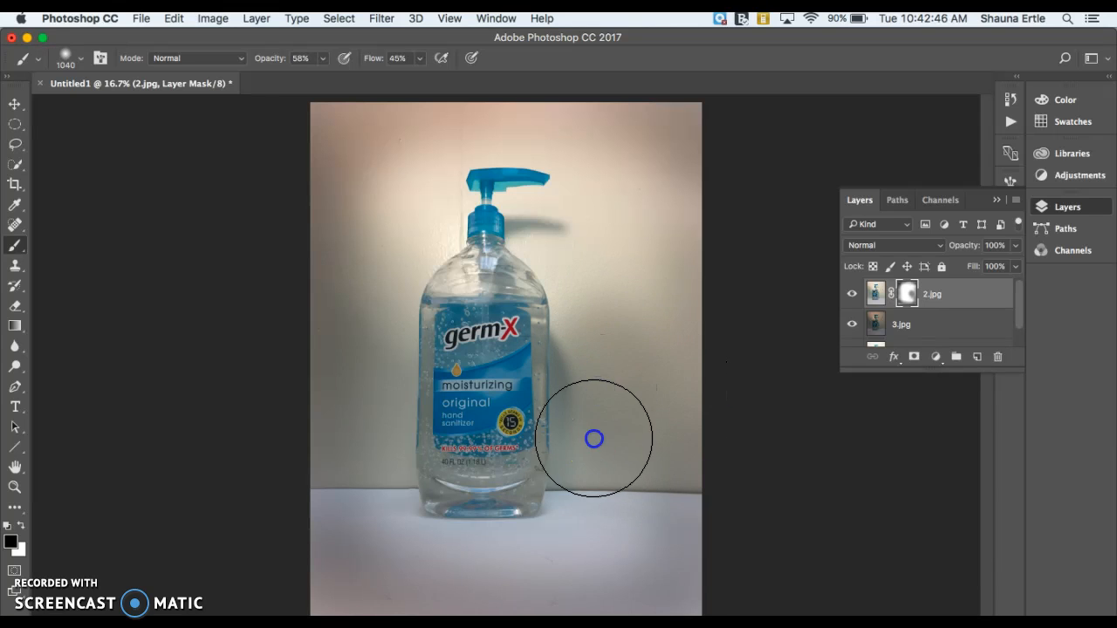
pyautogui.moveTo(605, 358)
pyautogui.mouseDown()
pyautogui.moveTo(590, 281)
pyautogui.moveTo(541, 212)
pyautogui.mouseUp()
pyautogui.moveTo(615, 222)
pyautogui.mouseDown()
pyautogui.moveTo(639, 199)
pyautogui.moveTo(649, 224)
pyautogui.mouseUp()
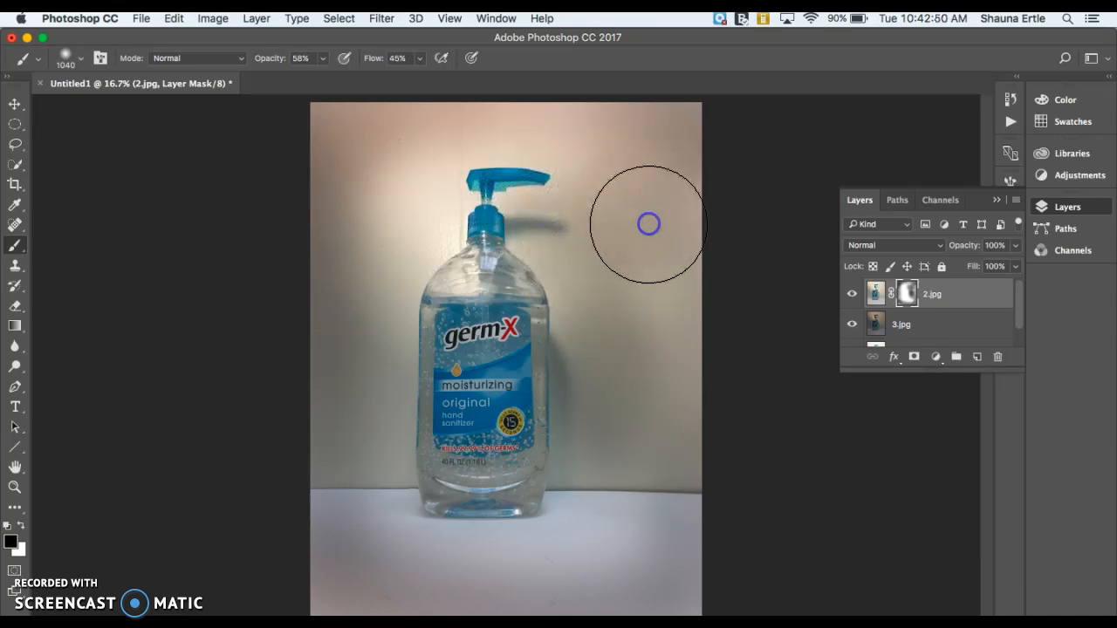
pyautogui.moveTo(409, 217)
pyautogui.mouseDown()
pyautogui.moveTo(411, 173)
pyautogui.moveTo(402, 240)
pyautogui.moveTo(373, 275)
pyautogui.moveTo(357, 395)
pyautogui.mouseUp()
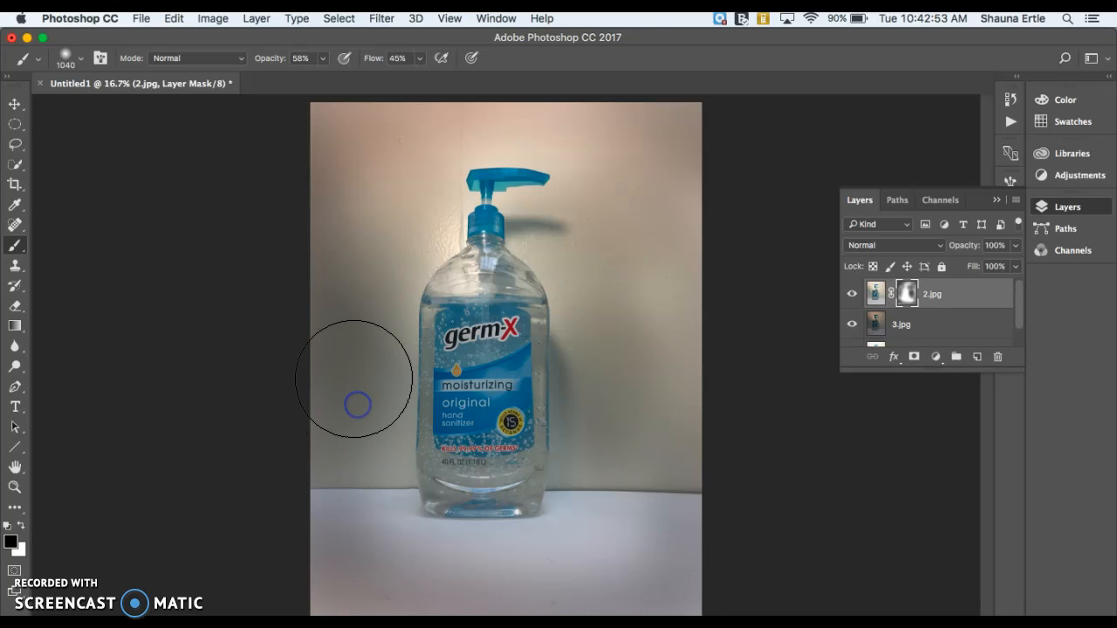
# Select the bottle with the Quick Selection tool and invert the selection to the background
pyautogui.click(15, 163)
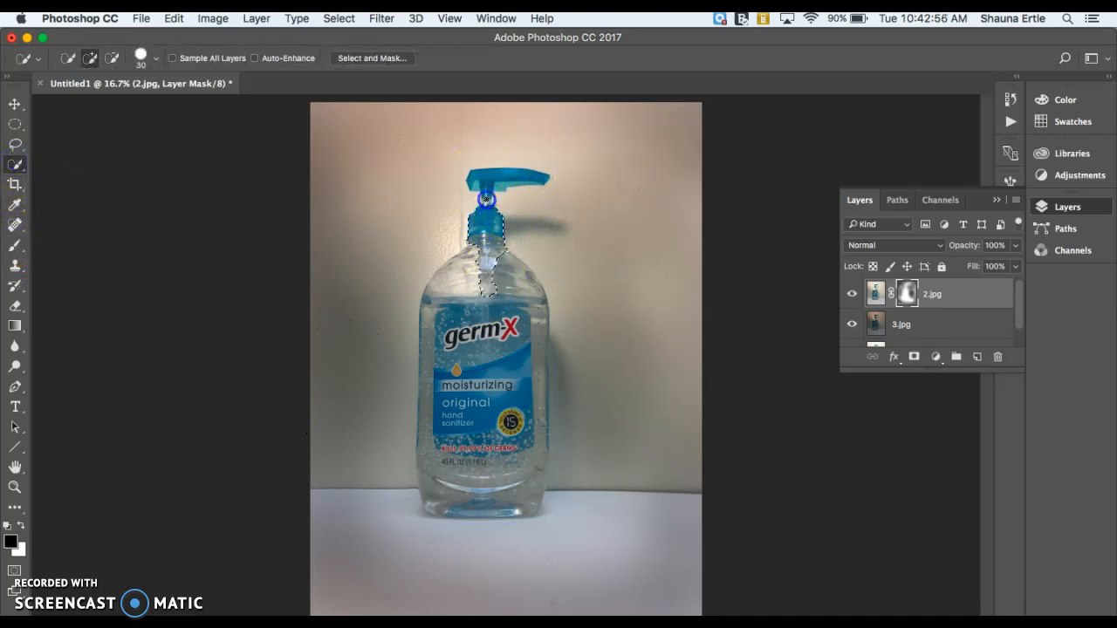
pyautogui.click(491, 276)
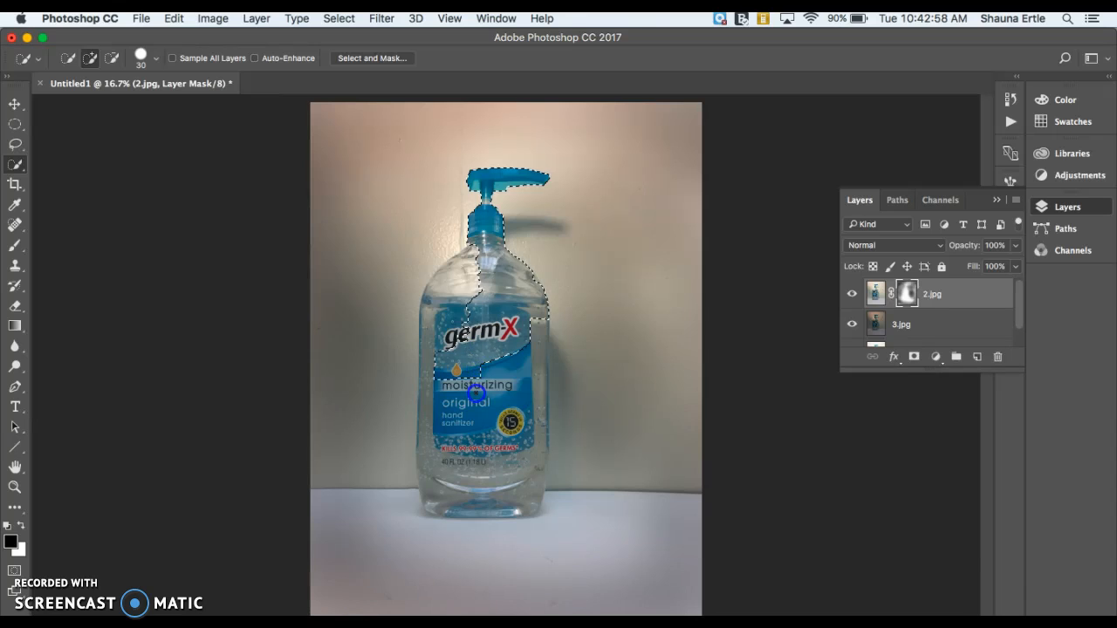
pyautogui.moveTo(438, 374)
pyautogui.mouseDown()
pyautogui.moveTo(434, 493)
pyautogui.moveTo(462, 504)
pyautogui.moveTo(510, 501)
pyautogui.moveTo(529, 484)
pyautogui.moveTo(531, 395)
pyautogui.mouseUp()
pyautogui.click(405, 59)
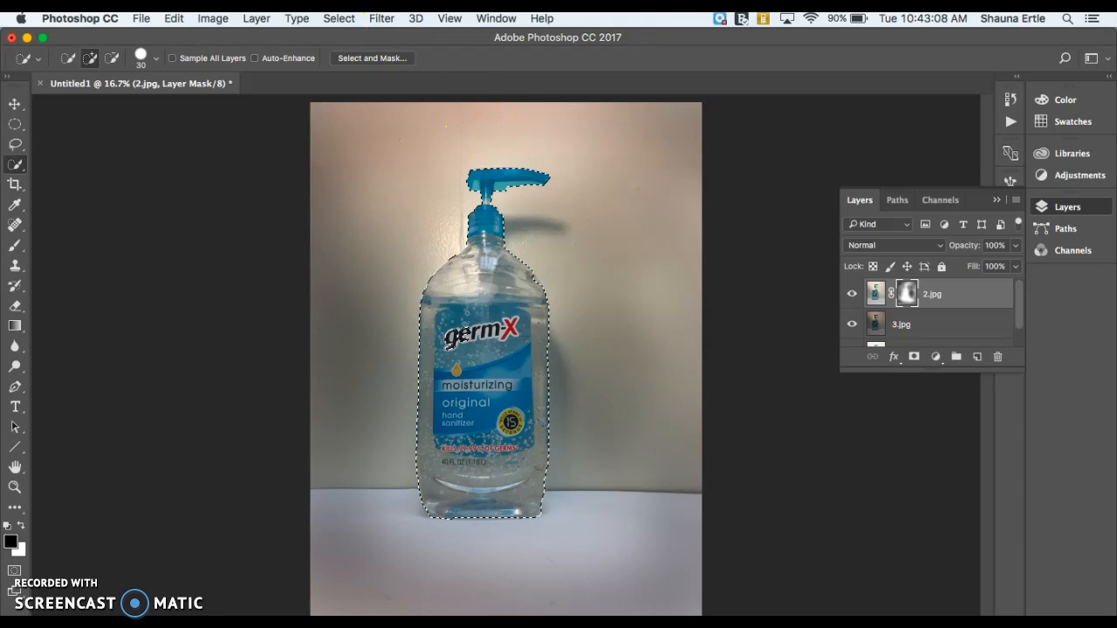
pyautogui.click(339, 18)
pyautogui.click(349, 78)
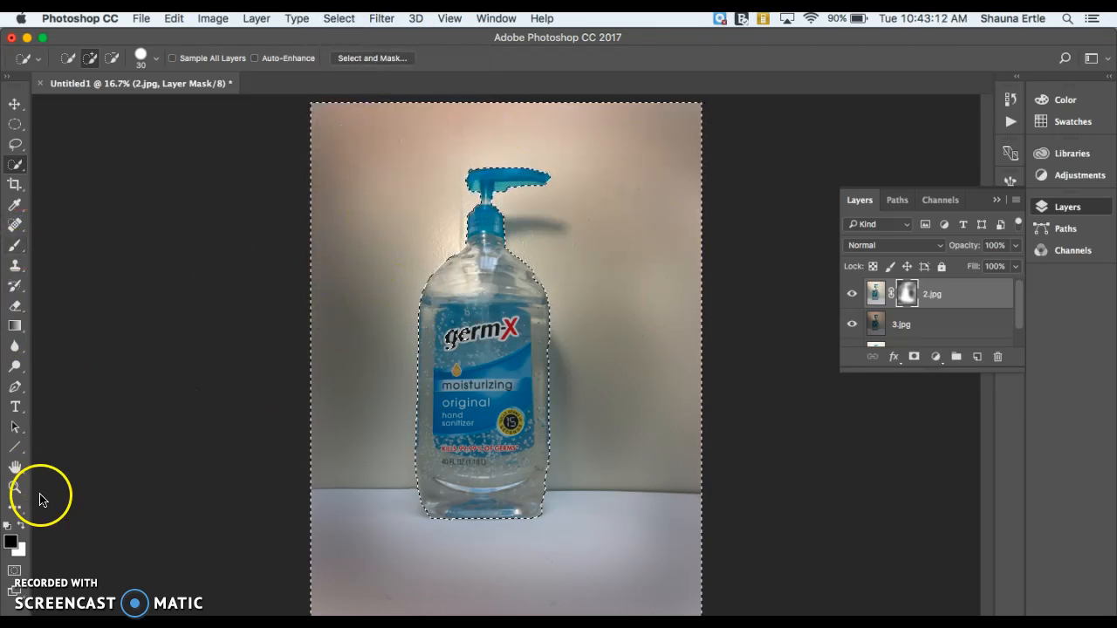
# Paint 2.jpg's mask over the background around the bottle inside the selection, then deselect
pyautogui.click(16, 246)
pyautogui.moveTo(593, 274)
pyautogui.mouseDown()
pyautogui.moveTo(532, 218)
pyautogui.moveTo(603, 267)
pyautogui.mouseUp()
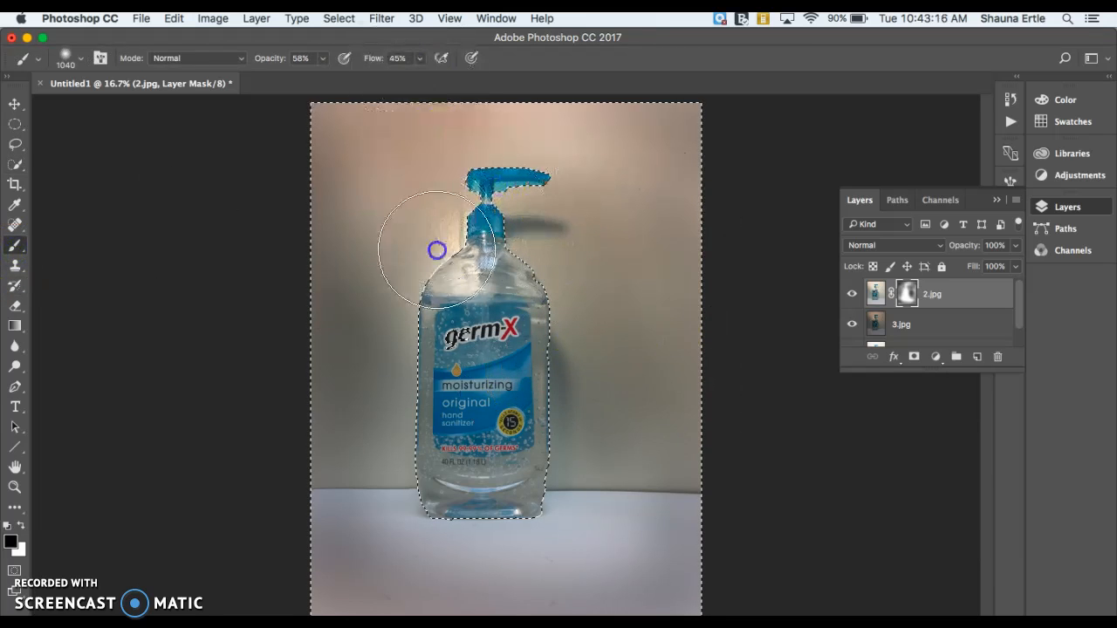
pyautogui.moveTo(406, 498)
pyautogui.mouseDown()
pyautogui.moveTo(642, 491)
pyautogui.moveTo(513, 257)
pyautogui.mouseUp()
pyautogui.moveTo(615, 529)
pyautogui.mouseDown()
pyautogui.moveTo(338, 545)
pyautogui.moveTo(473, 579)
pyautogui.moveTo(325, 592)
pyautogui.moveTo(409, 242)
pyautogui.moveTo(440, 220)
pyautogui.mouseUp()
pyautogui.moveTo(470, 175)
pyautogui.mouseDown()
pyautogui.moveTo(537, 218)
pyautogui.moveTo(533, 197)
pyautogui.moveTo(576, 224)
pyautogui.moveTo(544, 136)
pyautogui.moveTo(660, 166)
pyautogui.moveTo(539, 168)
pyautogui.moveTo(286, 230)
pyautogui.moveTo(356, 193)
pyautogui.moveTo(346, 164)
pyautogui.moveTo(430, 281)
pyautogui.moveTo(479, 245)
pyautogui.moveTo(605, 219)
pyautogui.moveTo(641, 364)
pyautogui.moveTo(633, 493)
pyautogui.mouseUp()
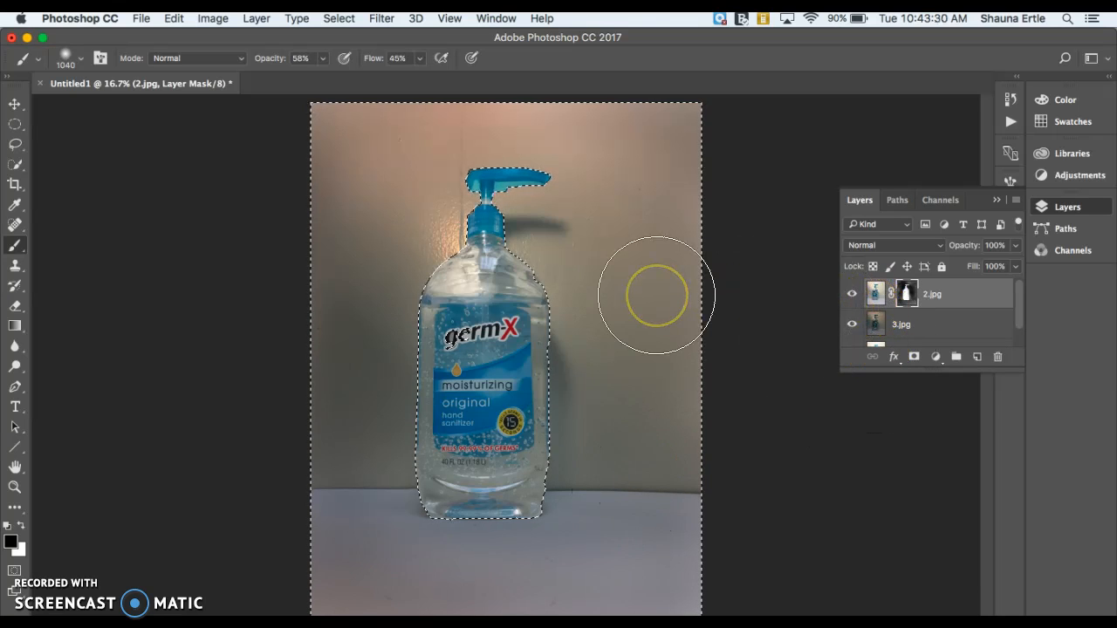
pyautogui.press('super+d')
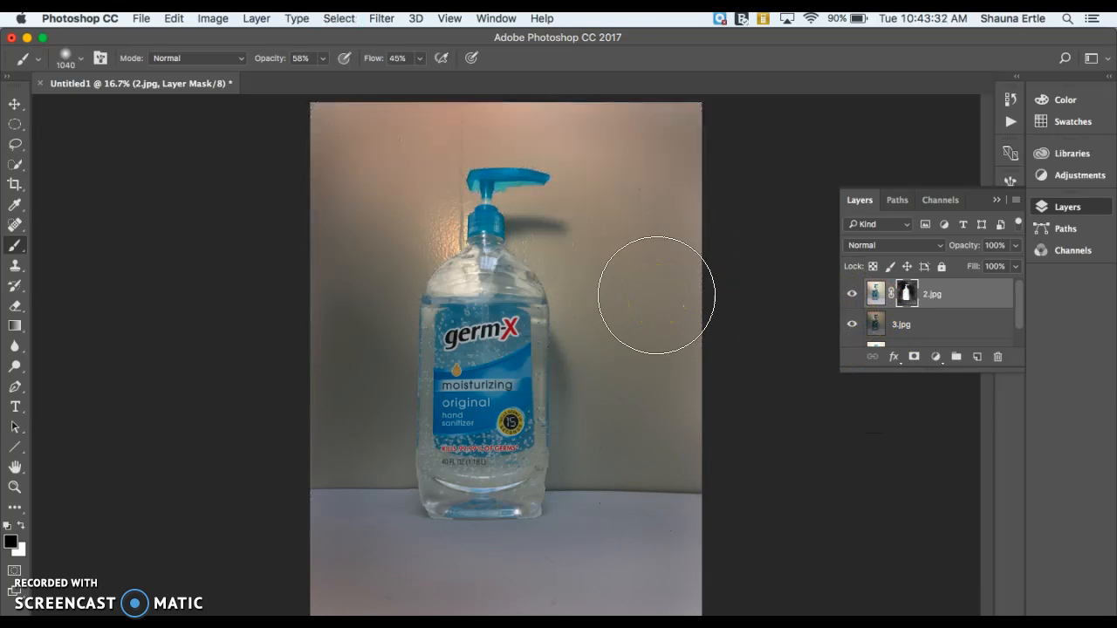
# Delete the layer mask from the 2.jpg layer
pyautogui.click(60, 115)
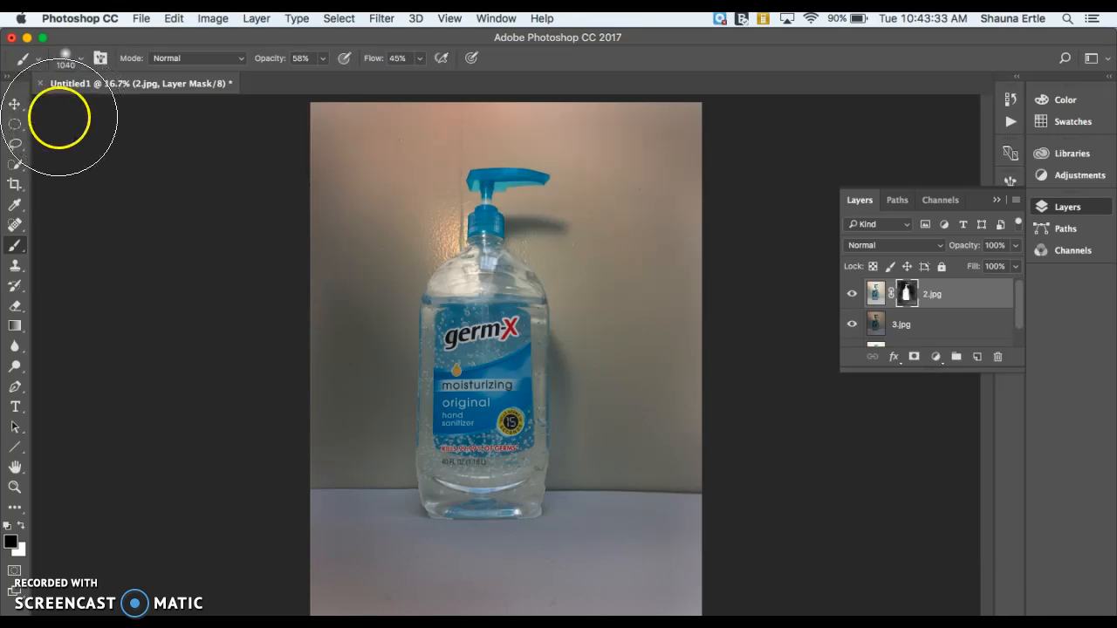
pyautogui.click(14, 103)
pyautogui.click(907, 294)
pyautogui.rightClick(910, 294)
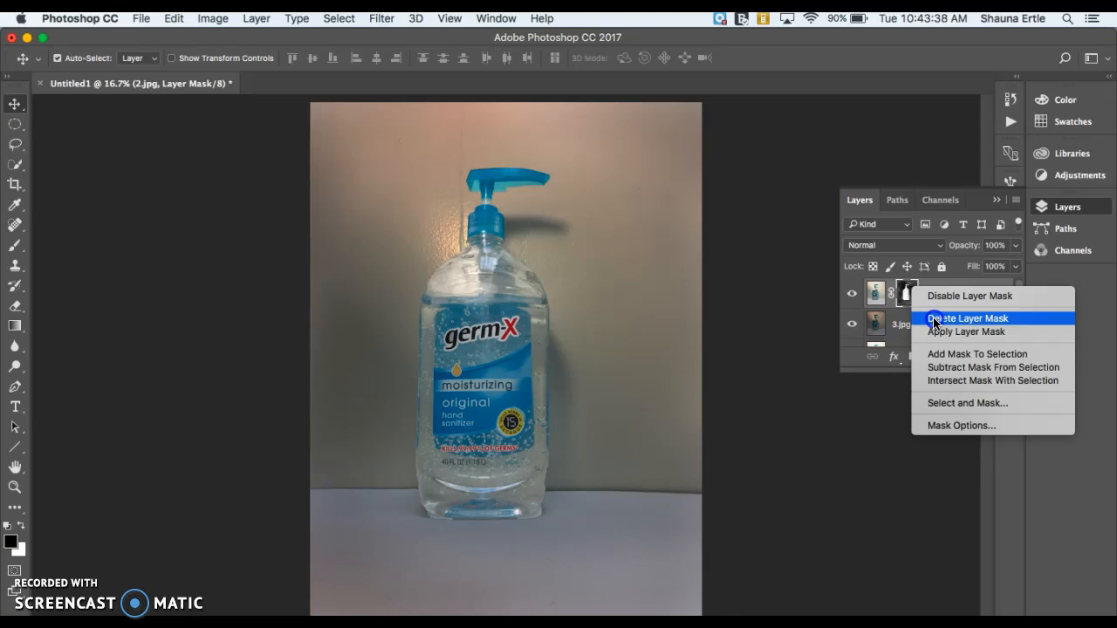
pyautogui.click(934, 320)
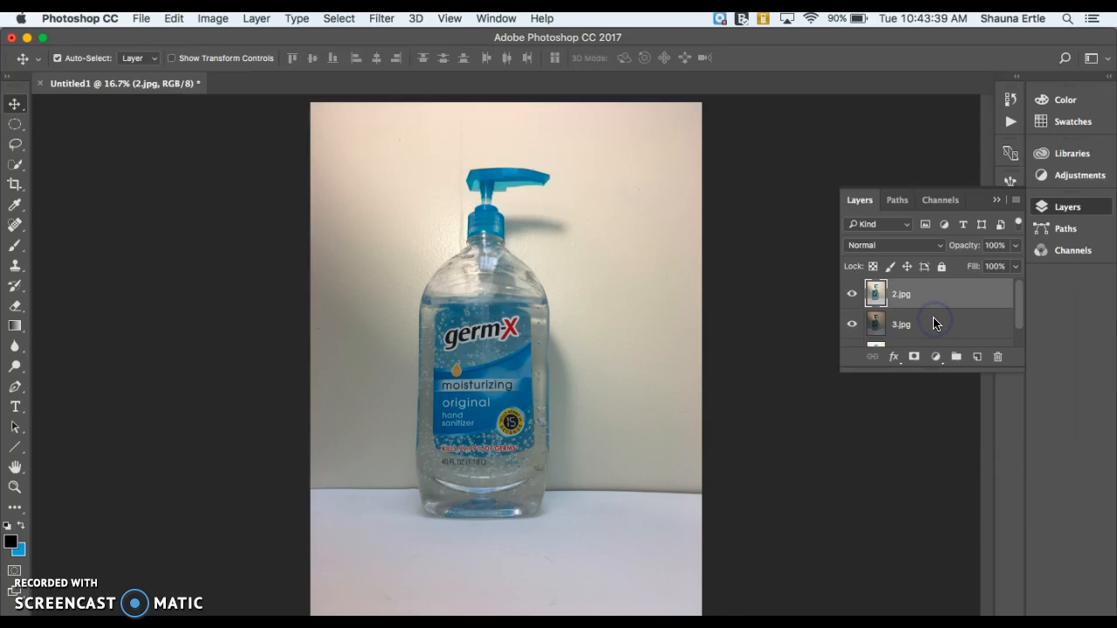
# Set up the Gradient tool with a Screen-mode 90% preset, a foreground-to-transparent gradient and the radial style
pyautogui.click(15, 329)
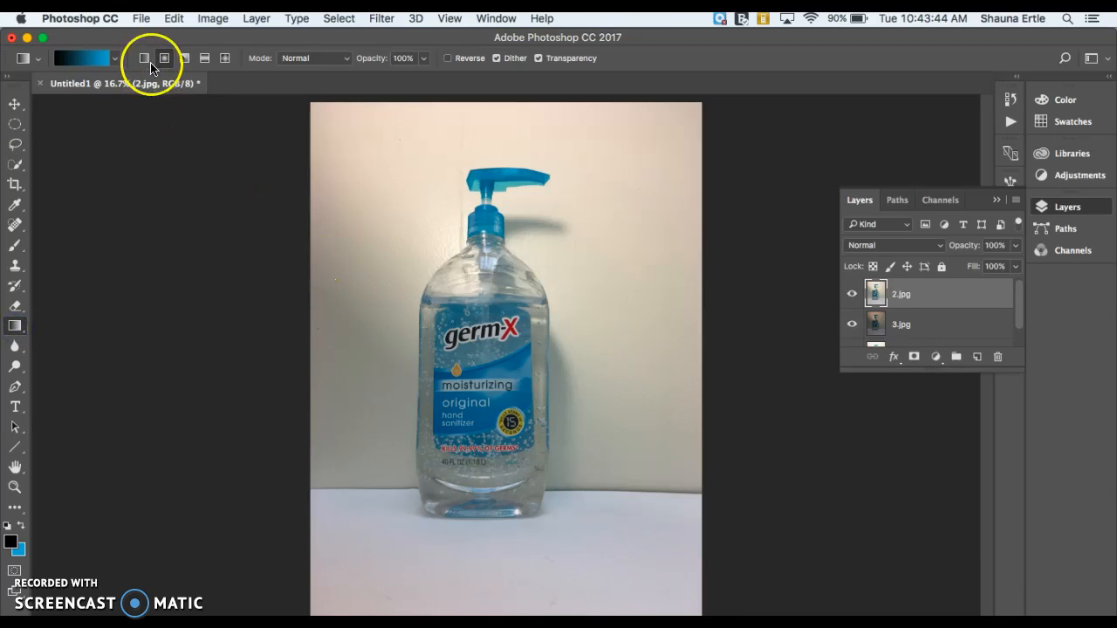
pyautogui.click(38, 58)
pyautogui.click(55, 89)
pyautogui.click(114, 60)
pyautogui.click(80, 98)
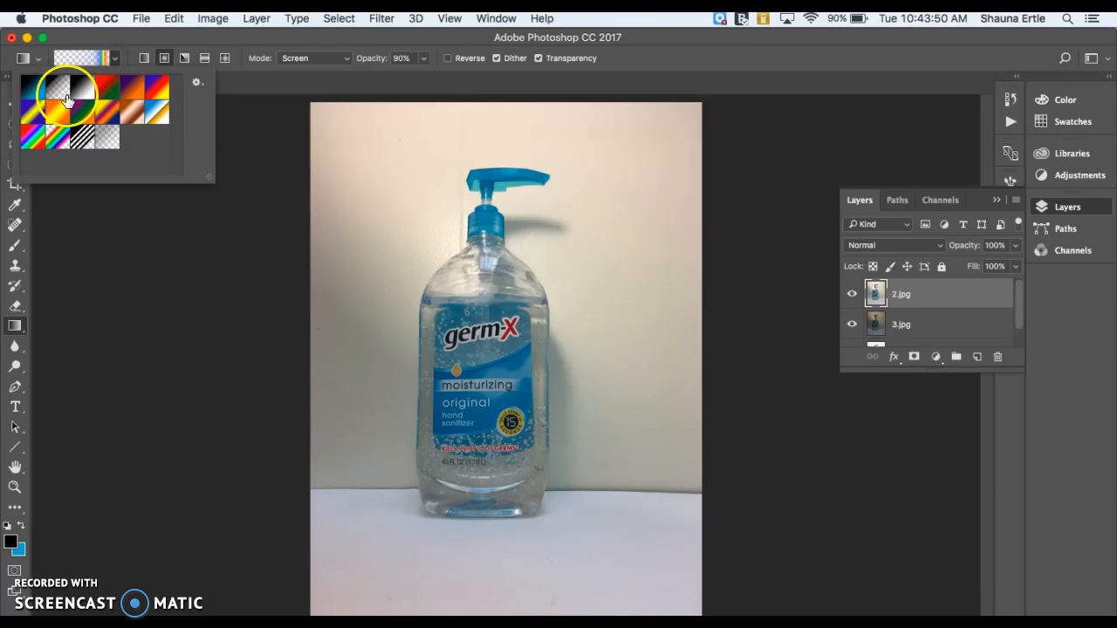
pyautogui.click(189, 41)
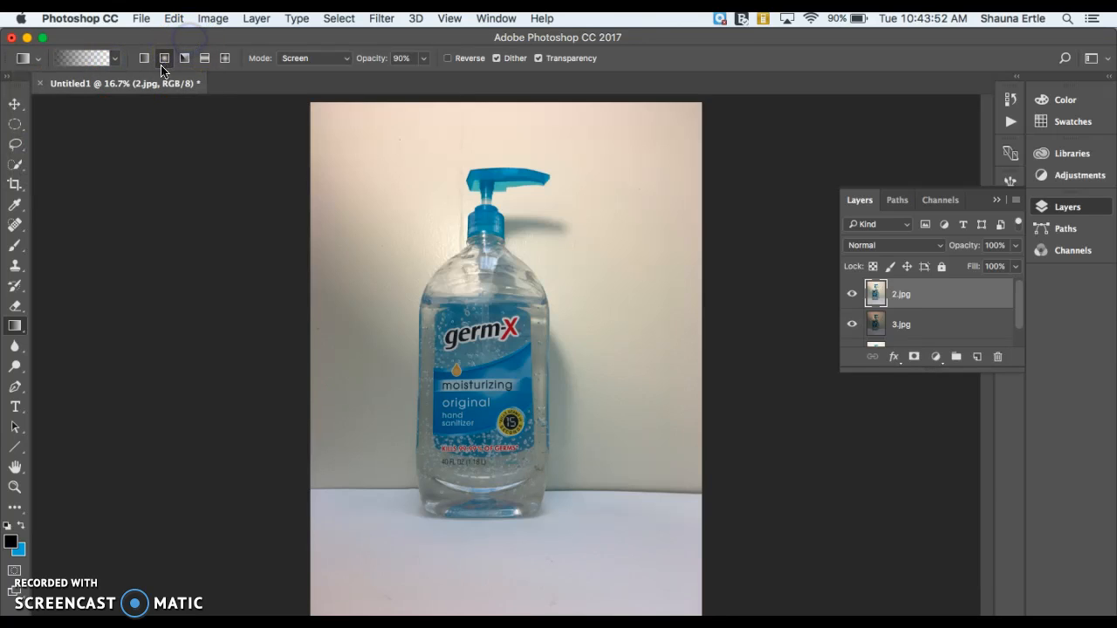
pyautogui.click(164, 58)
# Add a new layer mask to 2.jpg and drag radial gradients across the bottle on it
pyautogui.click(432, 207)
pyautogui.moveTo(490, 322); pyautogui.dragTo(526, 375)
pyautogui.click(930, 291)
pyautogui.click(914, 357)
pyautogui.moveTo(478, 287); pyautogui.dragTo(610, 444)
pyautogui.moveTo(513, 353); pyautogui.dragTo(329, 436)
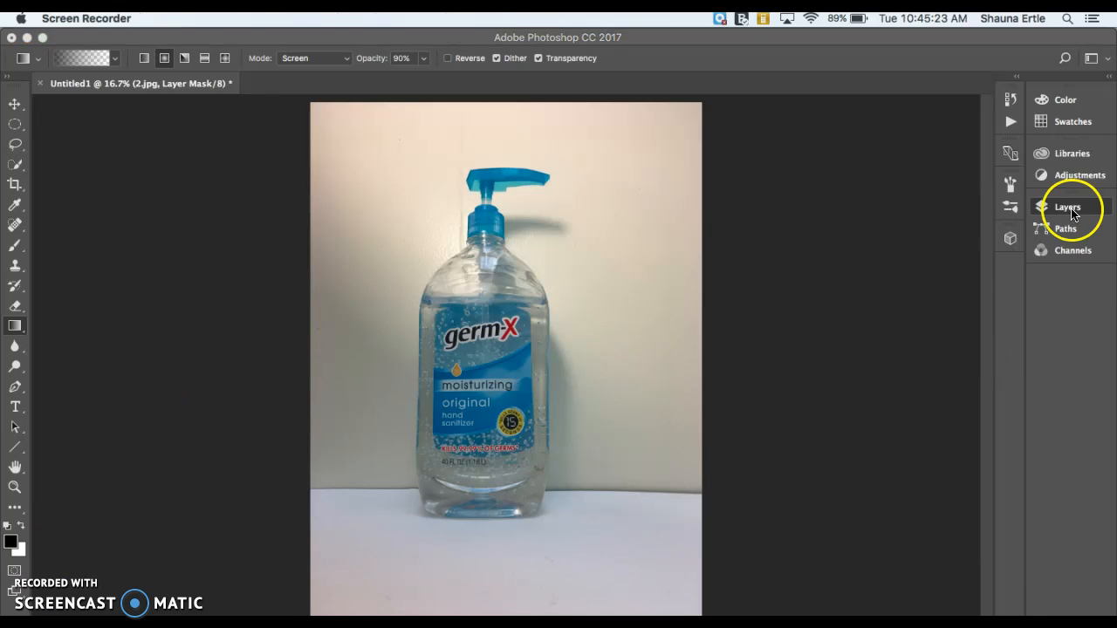
# Set the gradient blending mode to Normal
pyautogui.click(1066, 209)
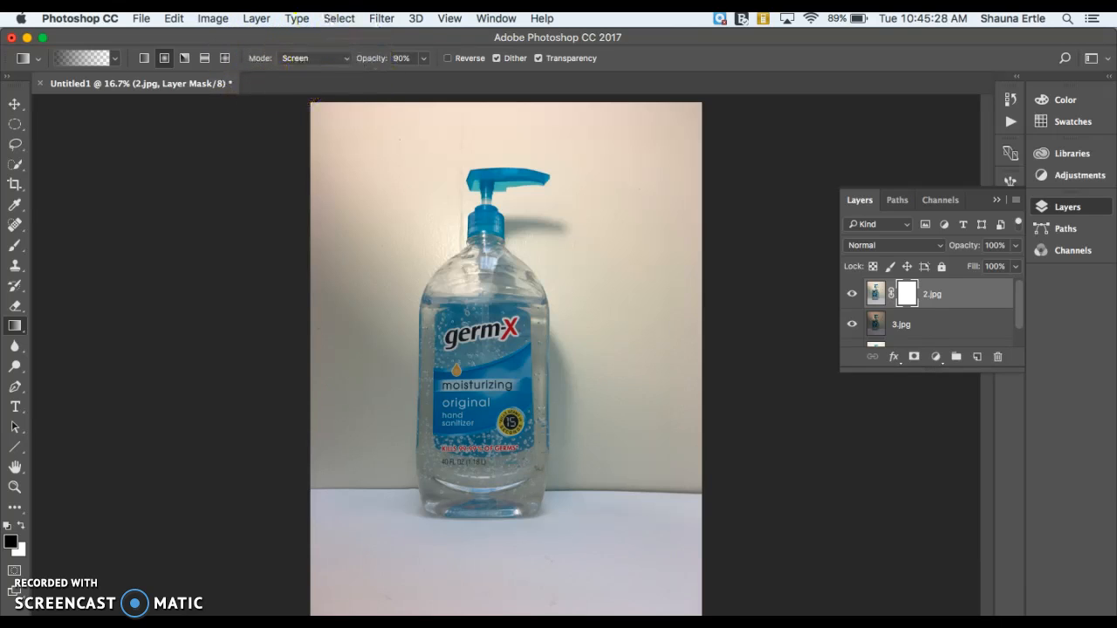
pyautogui.click(321, 59)
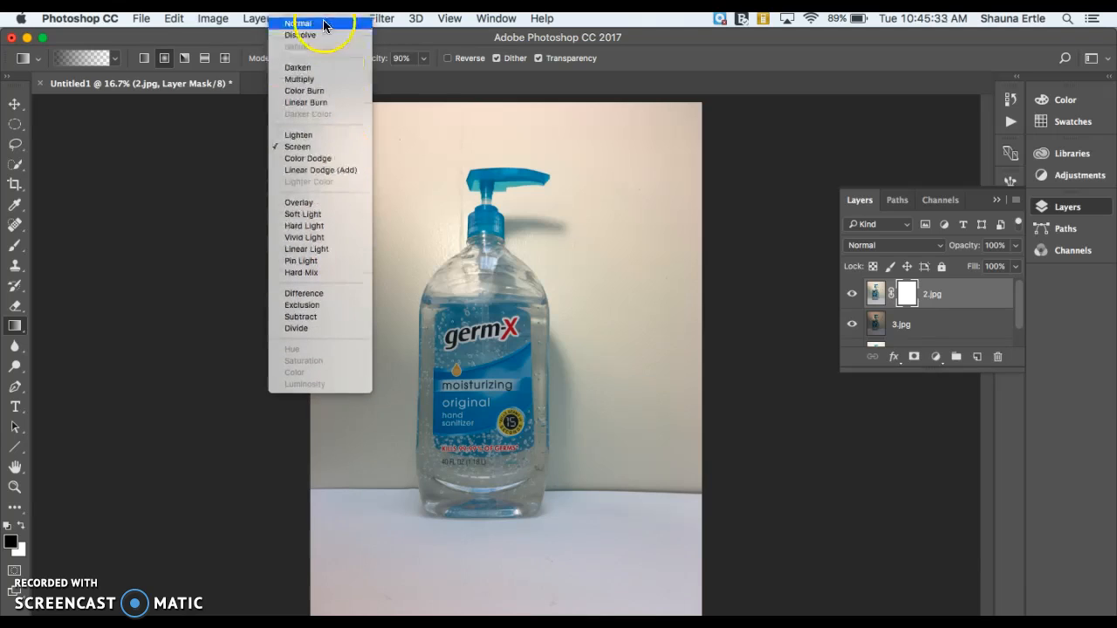
pyautogui.click(323, 24)
# Draw several radial gradients on 2.jpg's mask from the corners and sides toward the bottle
pyautogui.moveTo(490, 358); pyautogui.dragTo(604, 414)
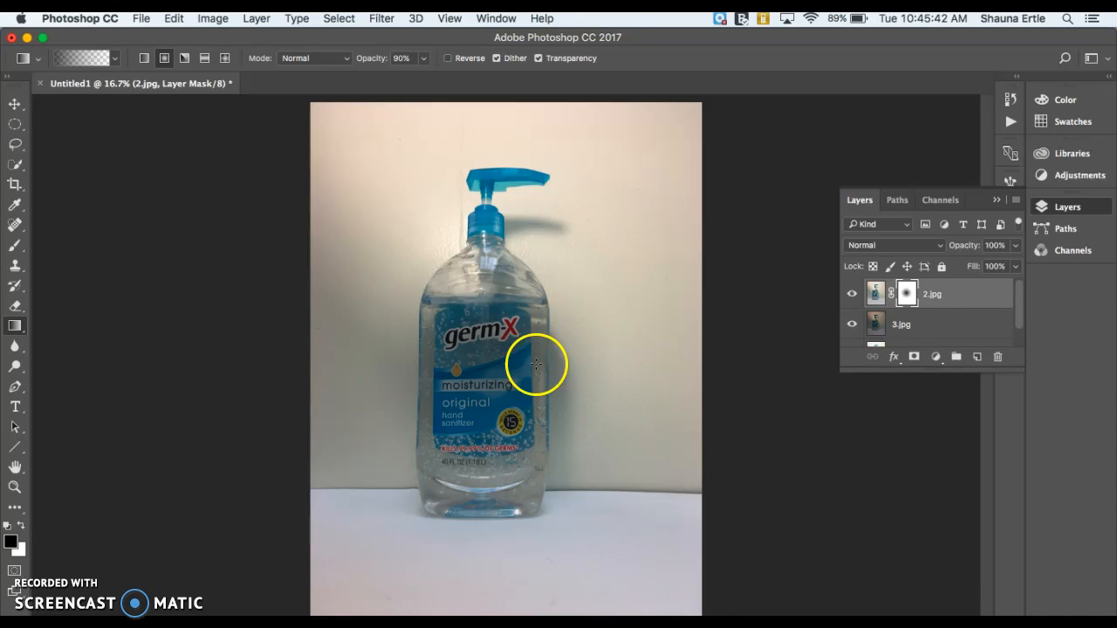
pyautogui.press('super+z')
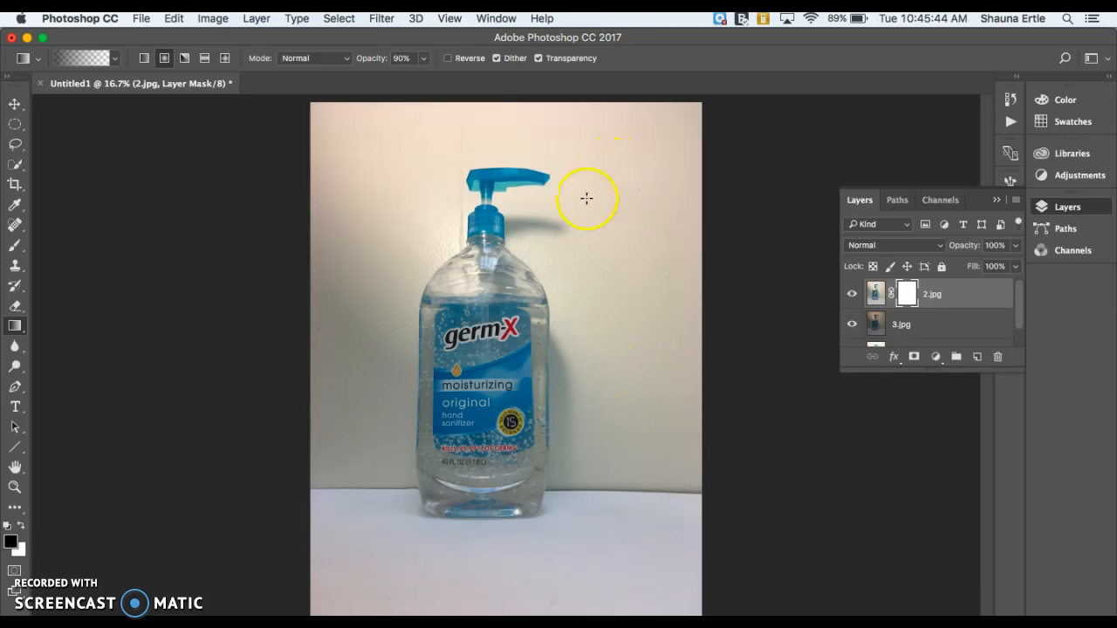
pyautogui.moveTo(603, 162); pyautogui.dragTo(426, 427)
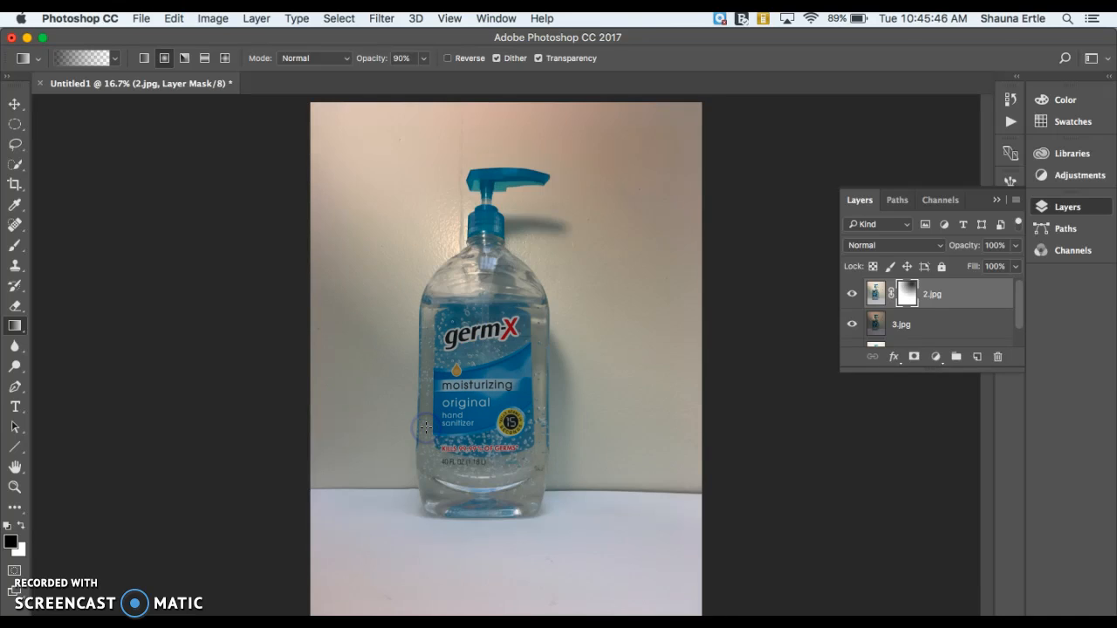
pyautogui.moveTo(354, 154); pyautogui.dragTo(495, 394)
pyautogui.click(602, 548)
pyautogui.moveTo(627, 567); pyautogui.dragTo(516, 412)
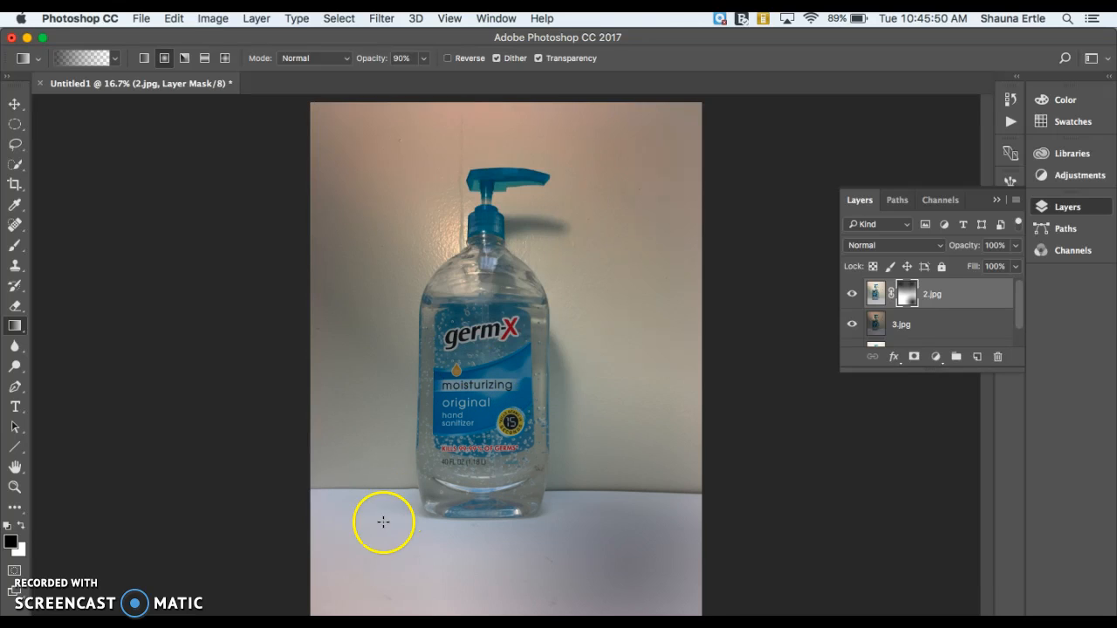
pyautogui.moveTo(345, 587); pyautogui.dragTo(444, 444)
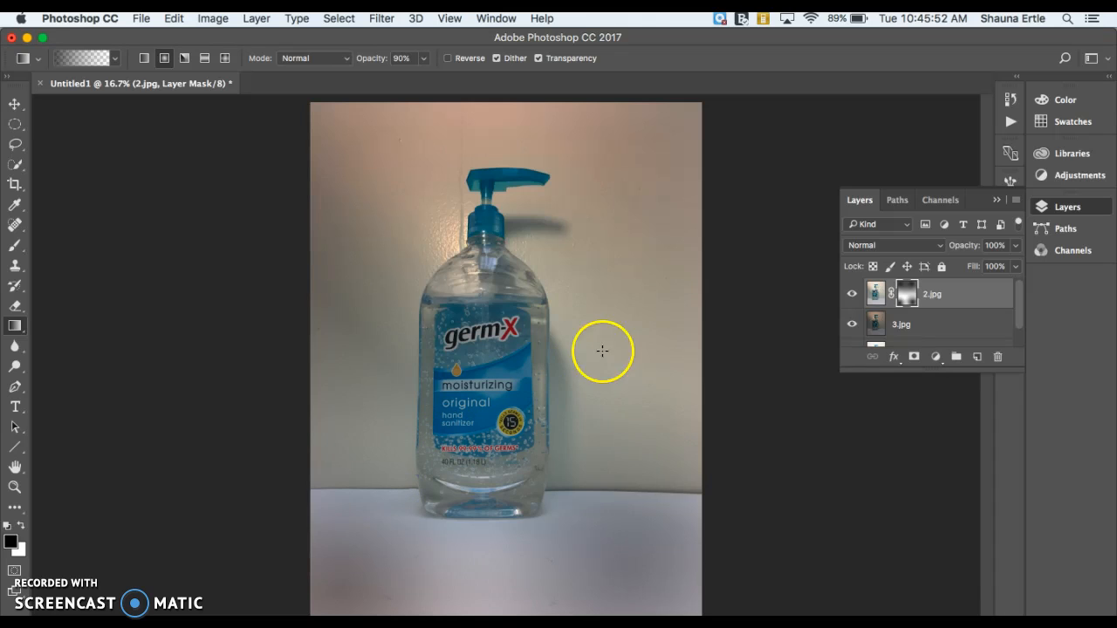
pyautogui.moveTo(645, 339); pyautogui.dragTo(536, 345)
pyautogui.moveTo(322, 375); pyautogui.dragTo(467, 375)
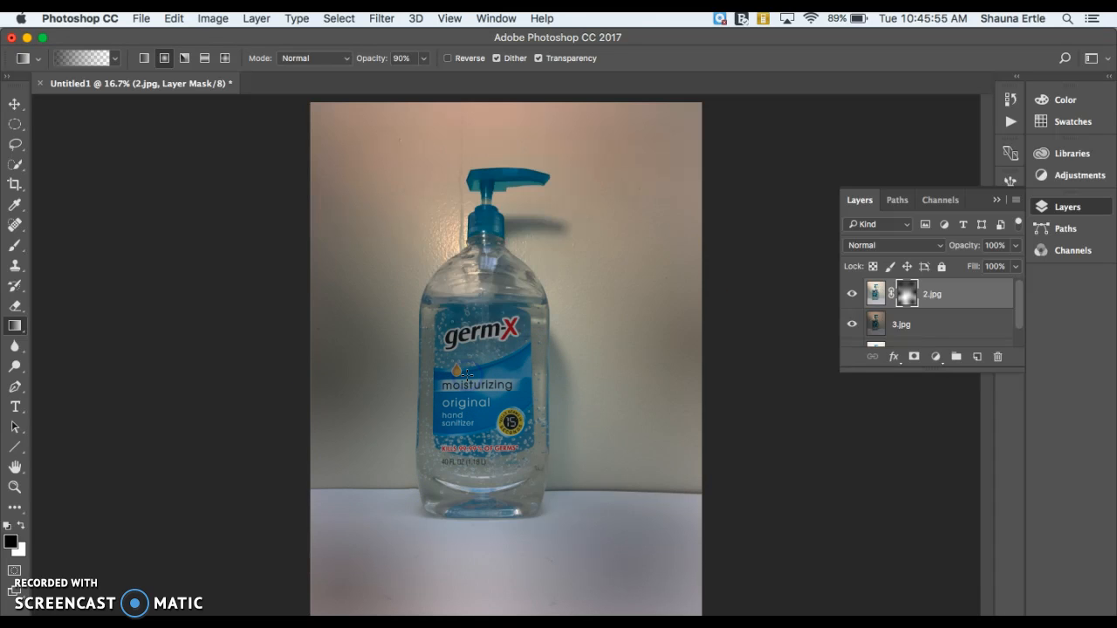
# Switch to the reflected gradient style and draw vertical gradients on the mask through the bottle
pyautogui.click(204, 58)
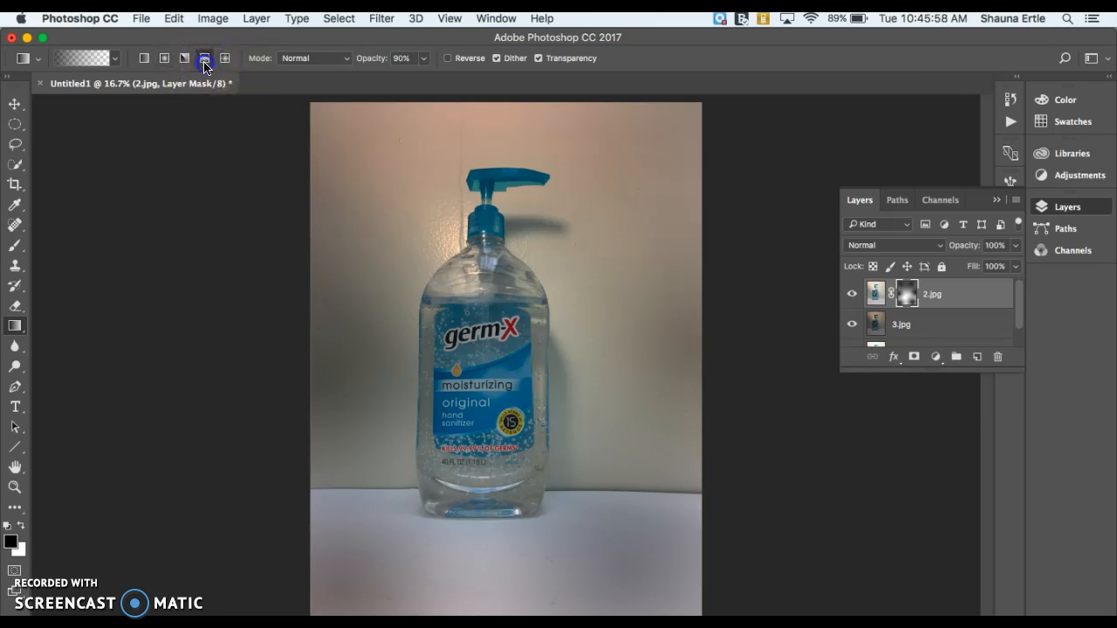
pyautogui.moveTo(509, 202); pyautogui.dragTo(509, 534)
pyautogui.moveTo(515, 585); pyautogui.dragTo(515, 294)
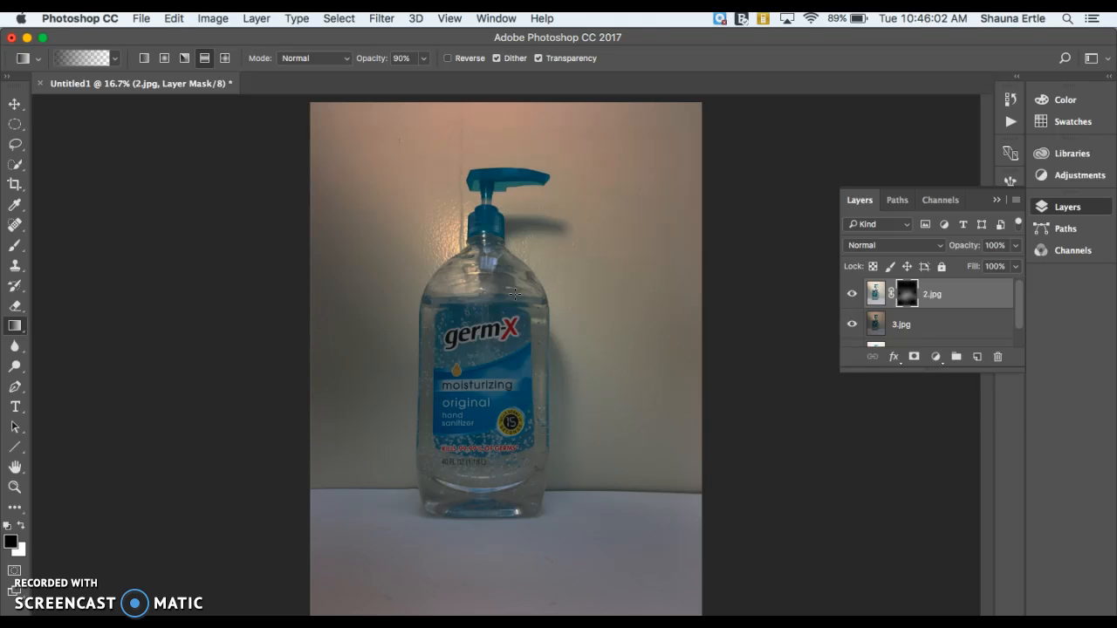
pyautogui.click(124, 627)
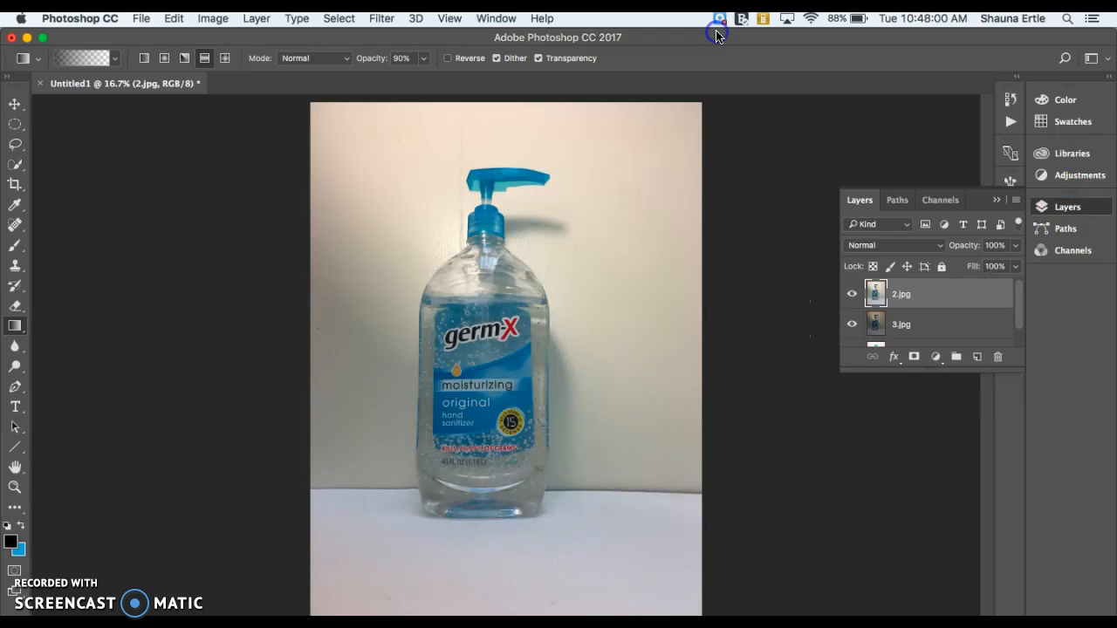
pyautogui.click(713, 182)
# Open Merge to HDR Pro and add 1.jpg, 2.jpg and 3.jpg from the Desktop as source files
pyautogui.click(141, 18)
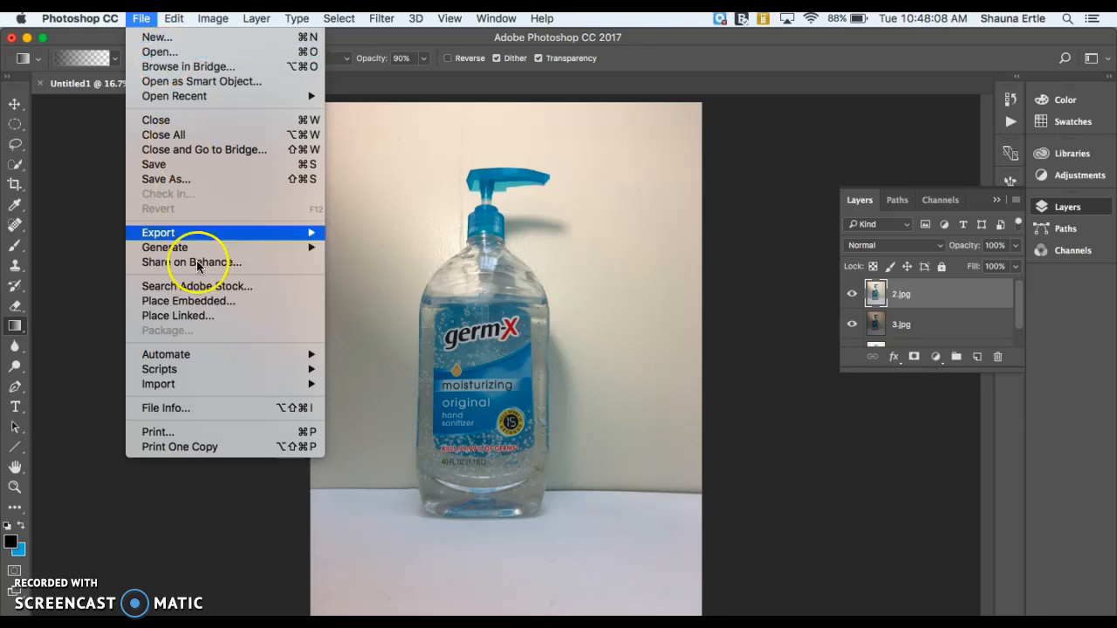
pyautogui.moveTo(195, 353)
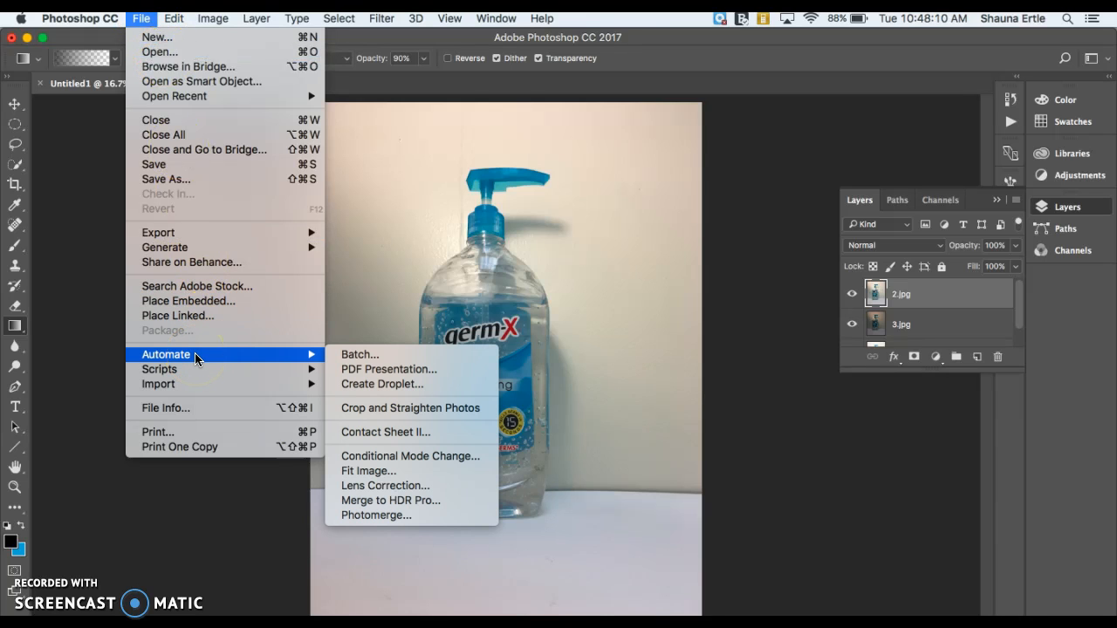
pyautogui.click(391, 500)
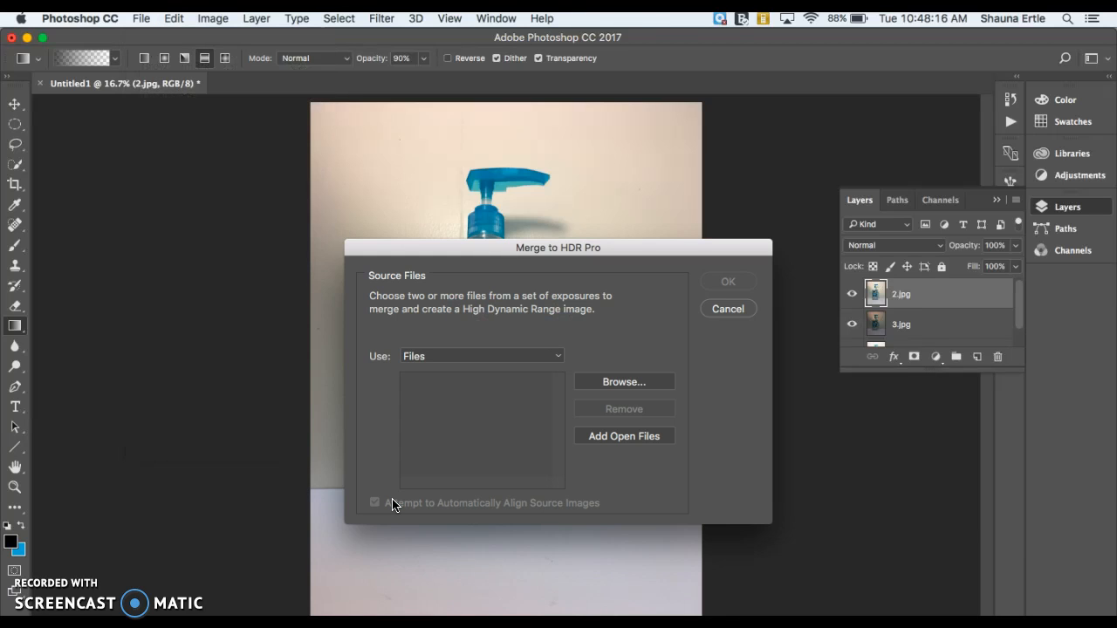
pyautogui.click(640, 378)
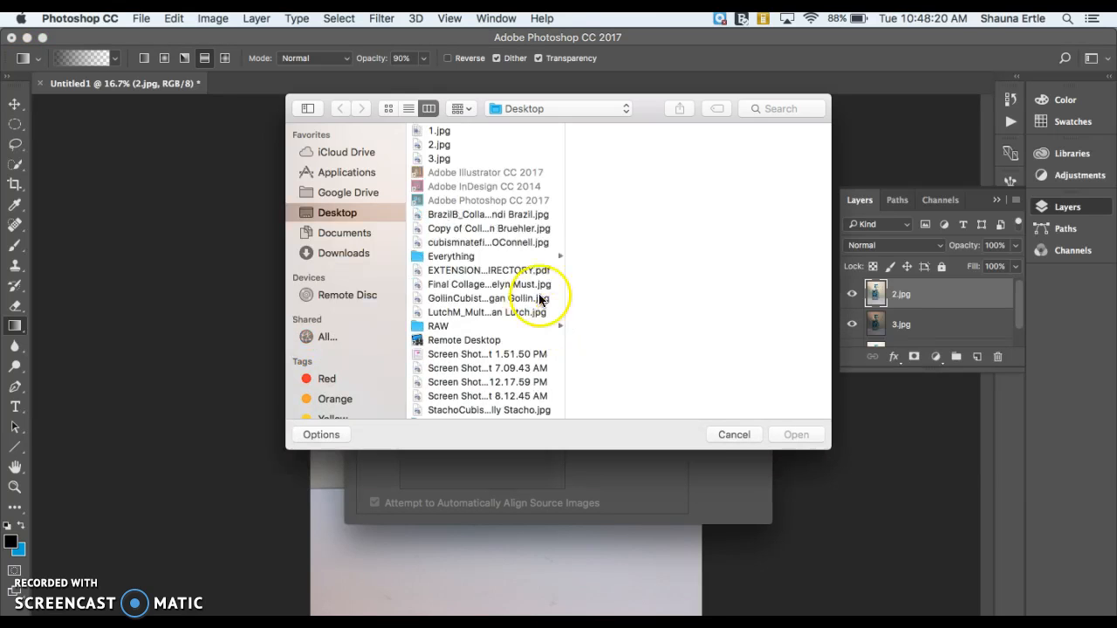
pyautogui.click(441, 131)
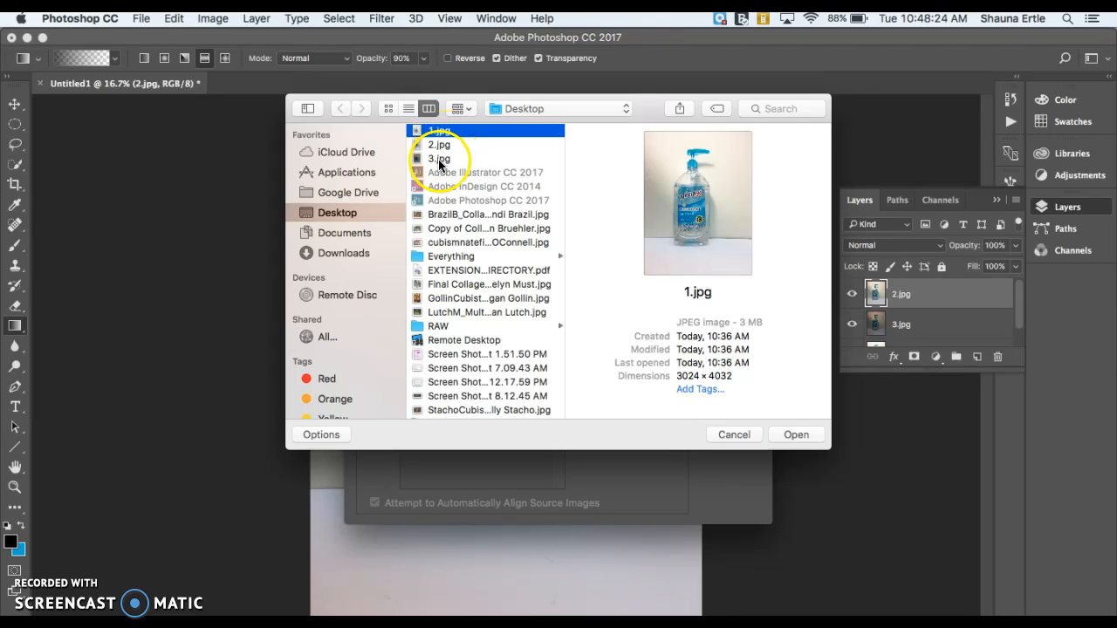
pyautogui.keyDown('shift'); pyautogui.click(439, 163); pyautogui.keyUp('shift')
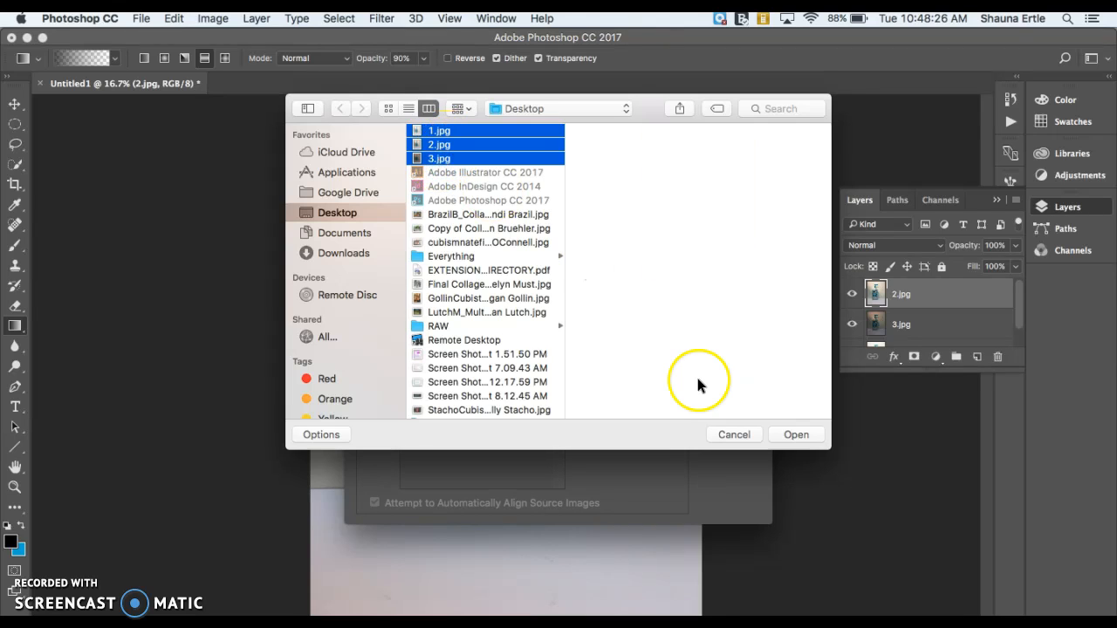
pyautogui.click(798, 429)
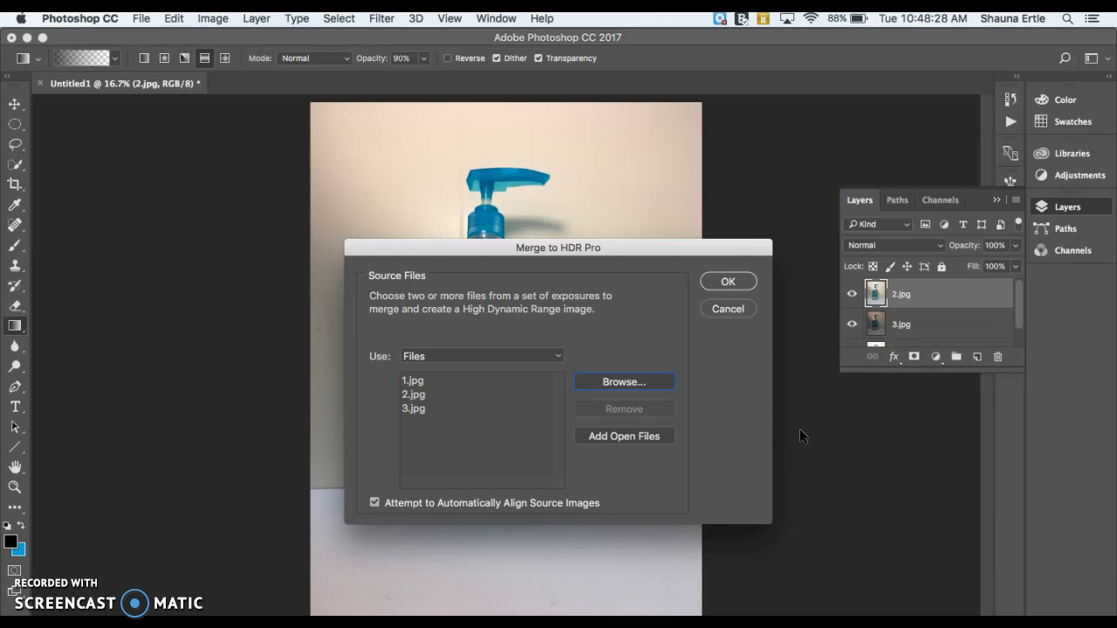
# Start the HDR merge of the three source files with automatic alignment
pyautogui.click(725, 284)
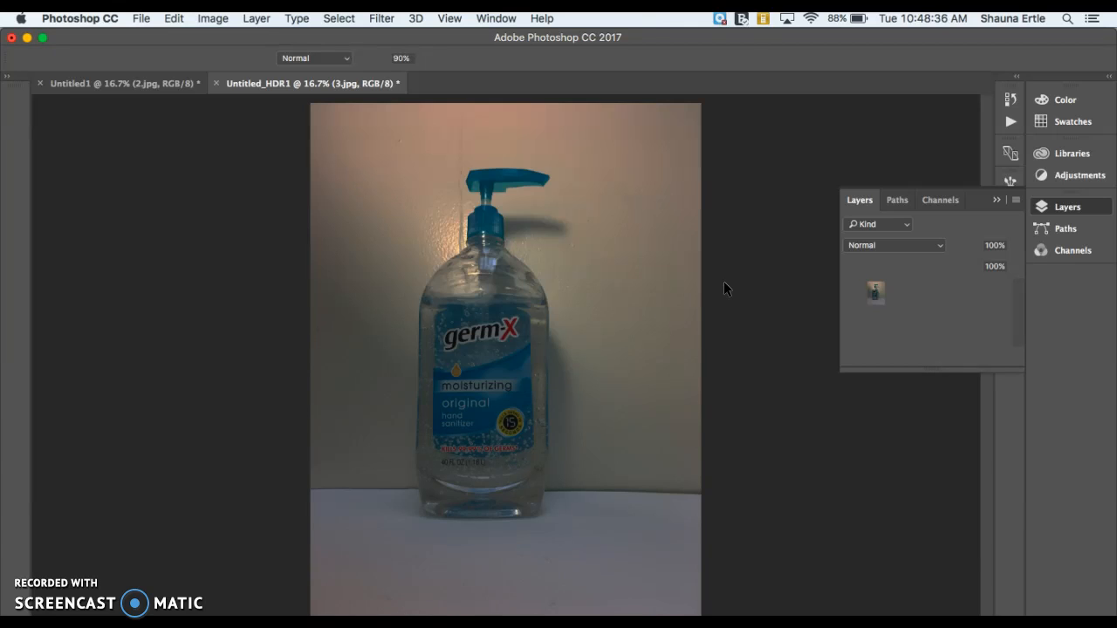
pyautogui.click(99, 561)
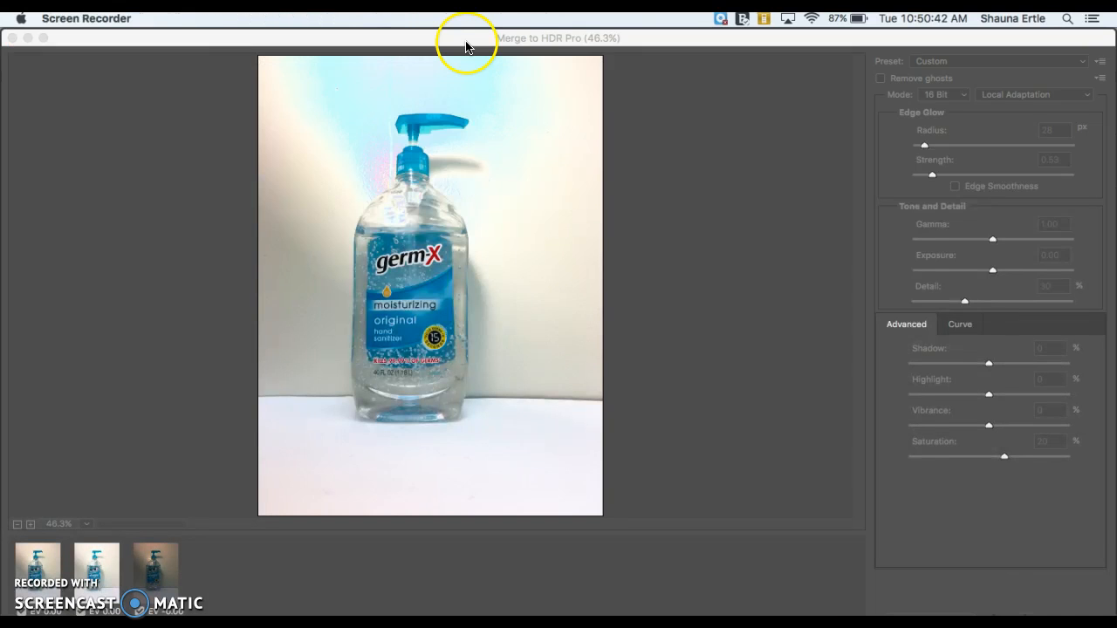
pyautogui.click(466, 44)
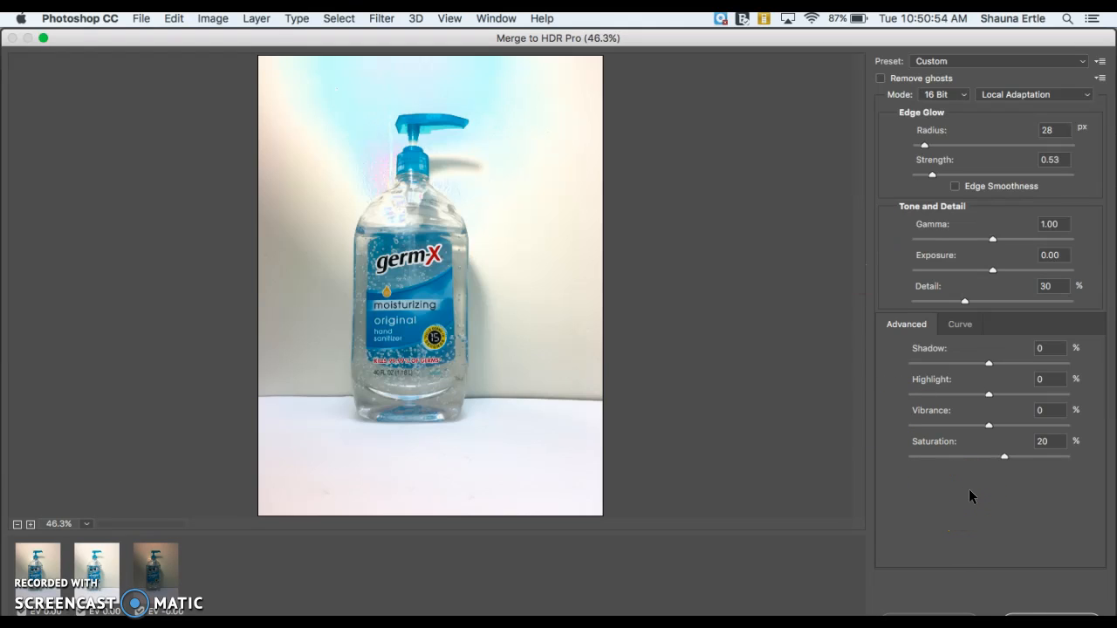
# Try raising HDR Detail to 150 and setting Exposure to -0.45
pyautogui.click(973, 322)
pyautogui.moveTo(965, 301); pyautogui.dragTo(1010, 301)
pyautogui.click(995, 271)
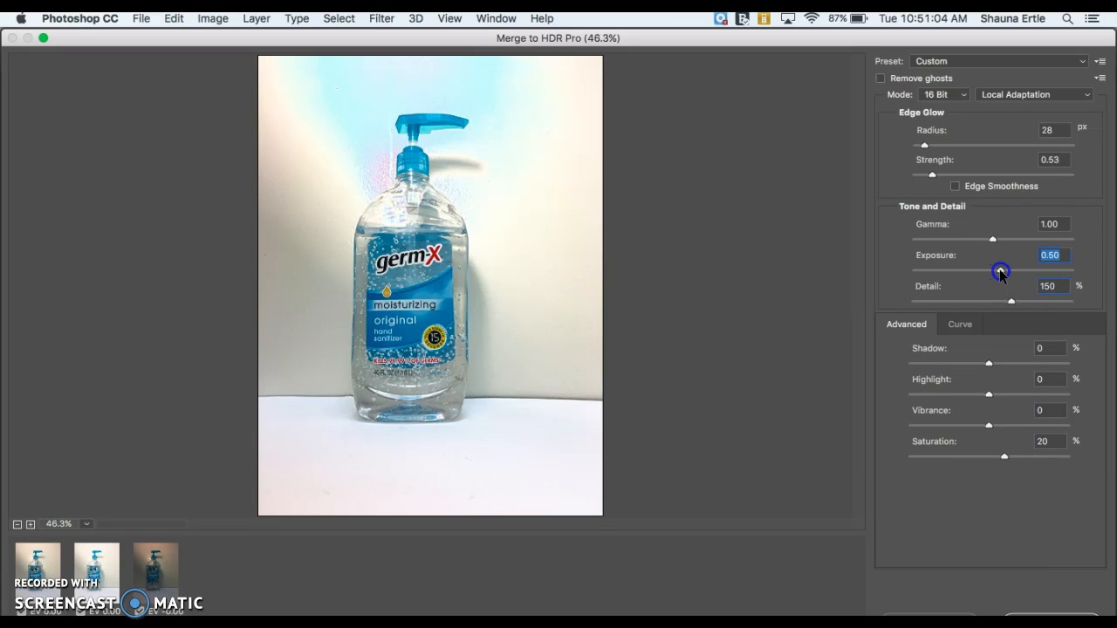
pyautogui.moveTo(975, 267); pyautogui.dragTo(986, 270)
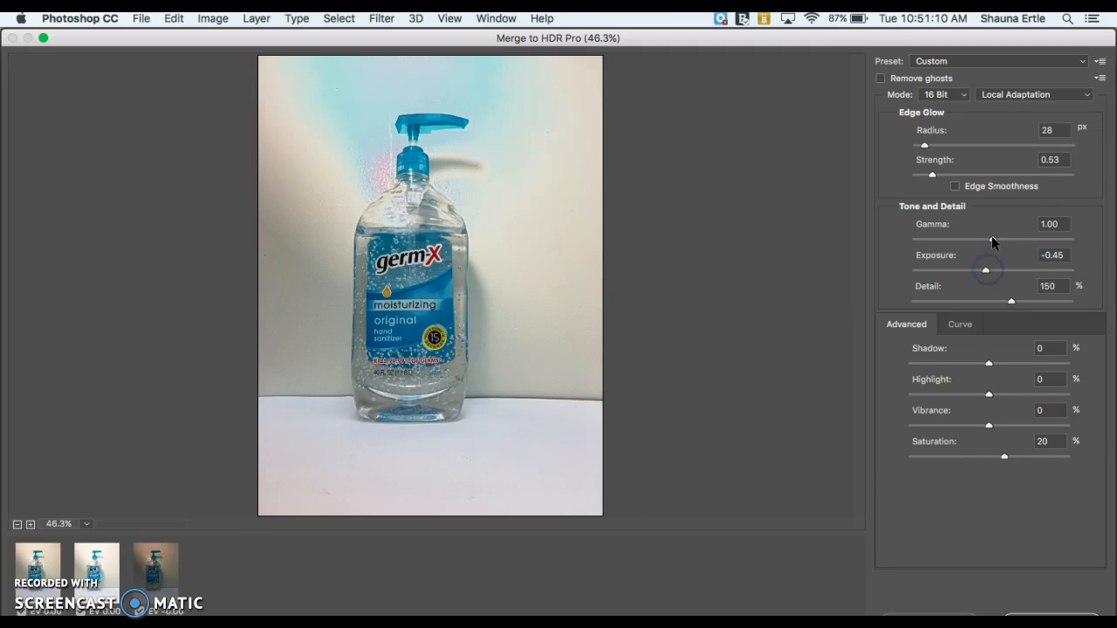
# Preview several HDR presets, including Saturated, Scott5, Monochromatic High Contrast and City Twilight
pyautogui.click(948, 63)
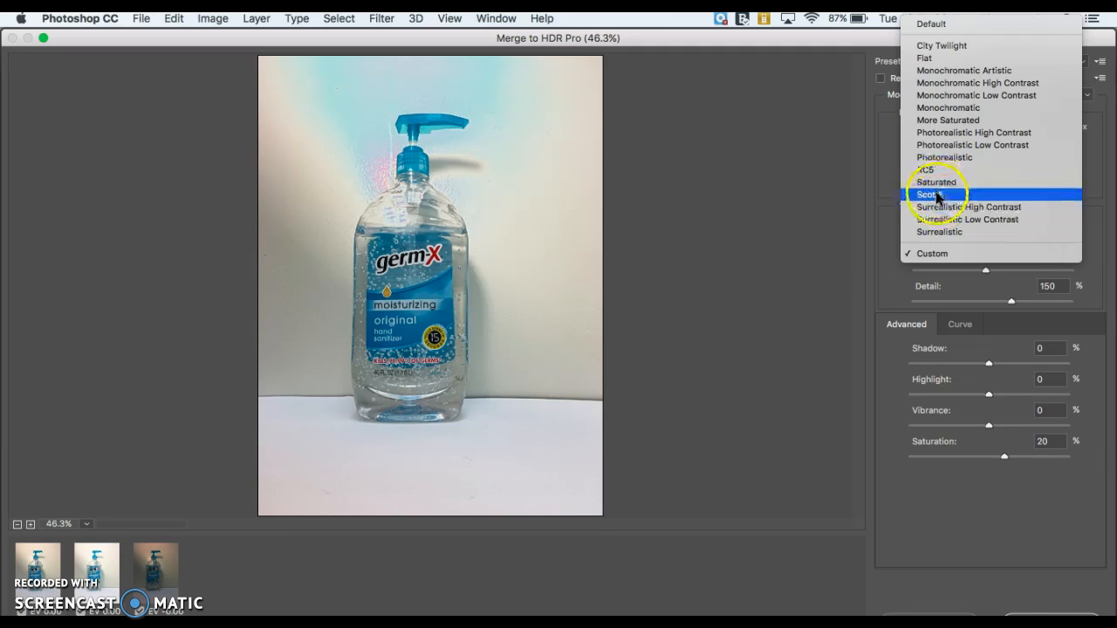
pyautogui.click(934, 181)
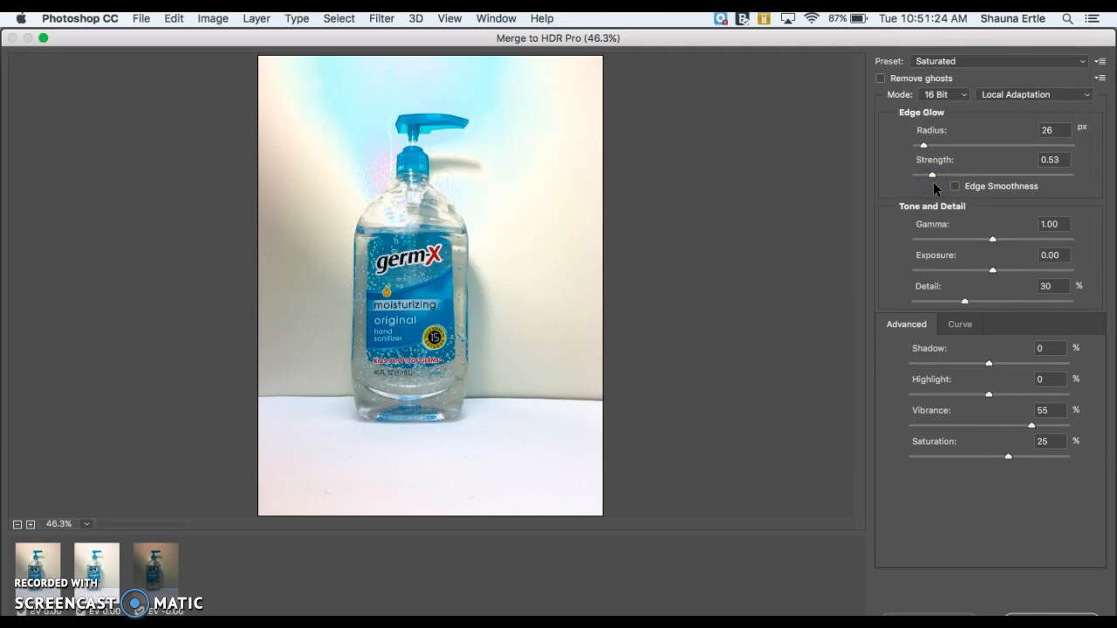
pyautogui.click(944, 68)
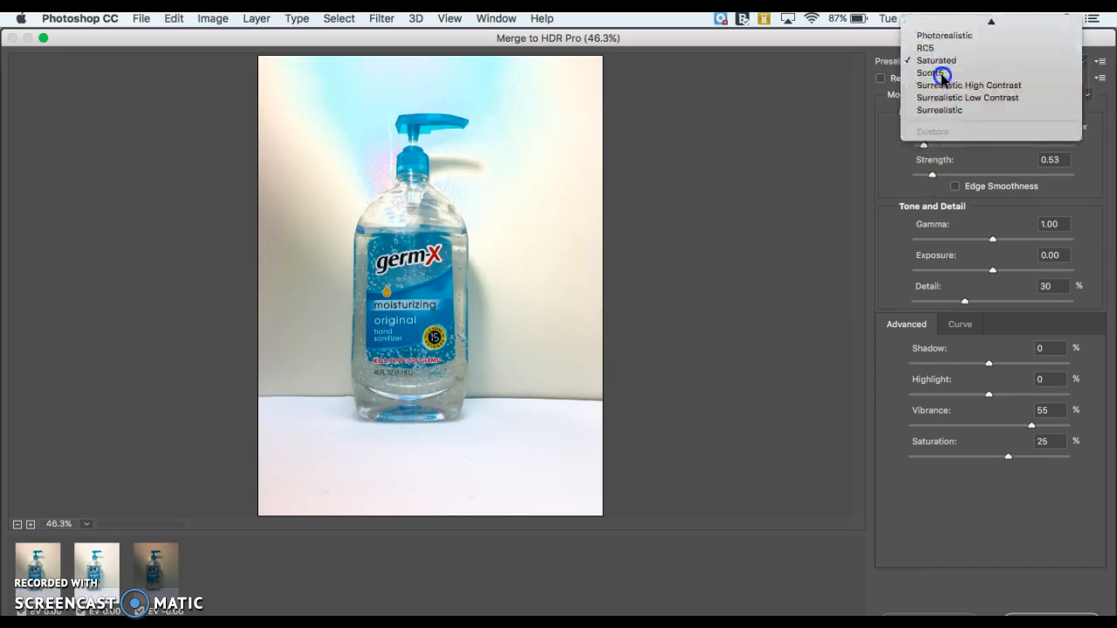
pyautogui.click(938, 64)
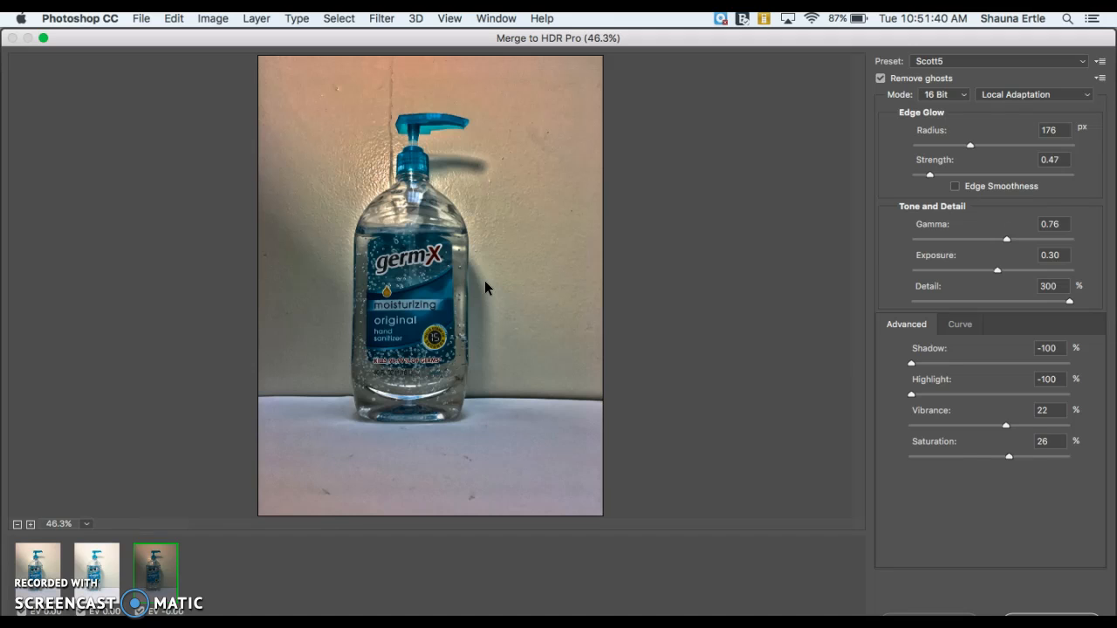
pyautogui.click(962, 60)
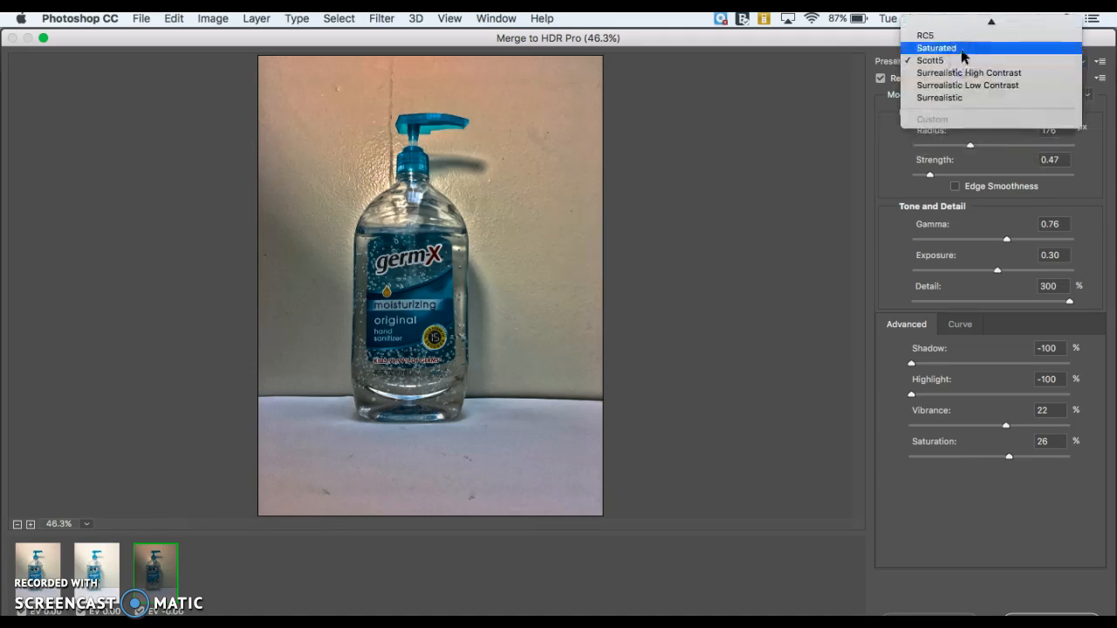
pyautogui.click(961, 53)
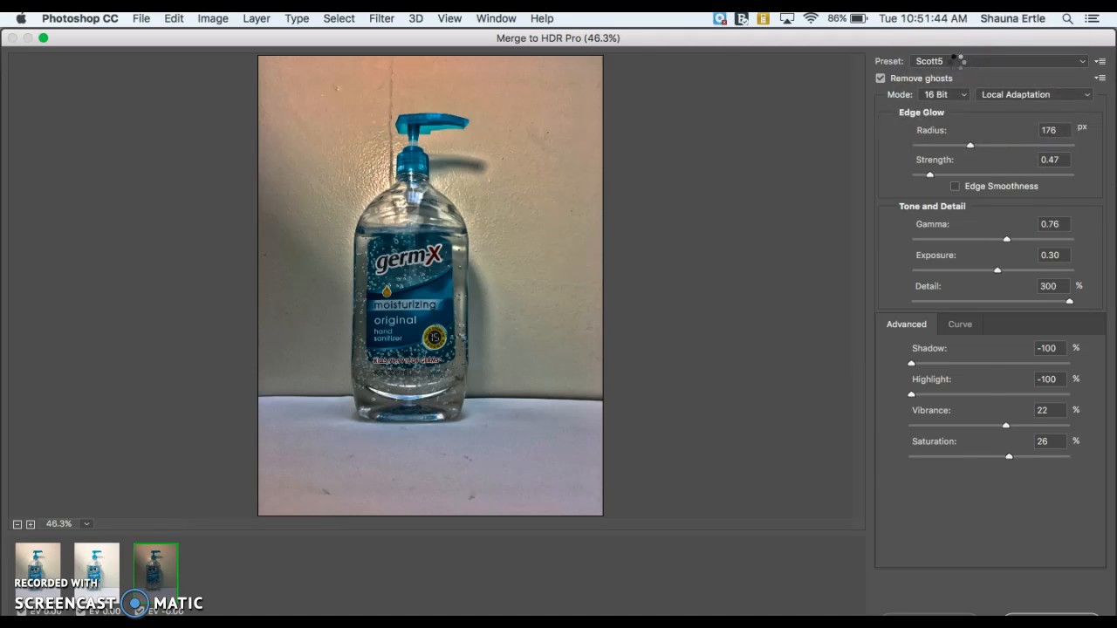
pyautogui.click(956, 57)
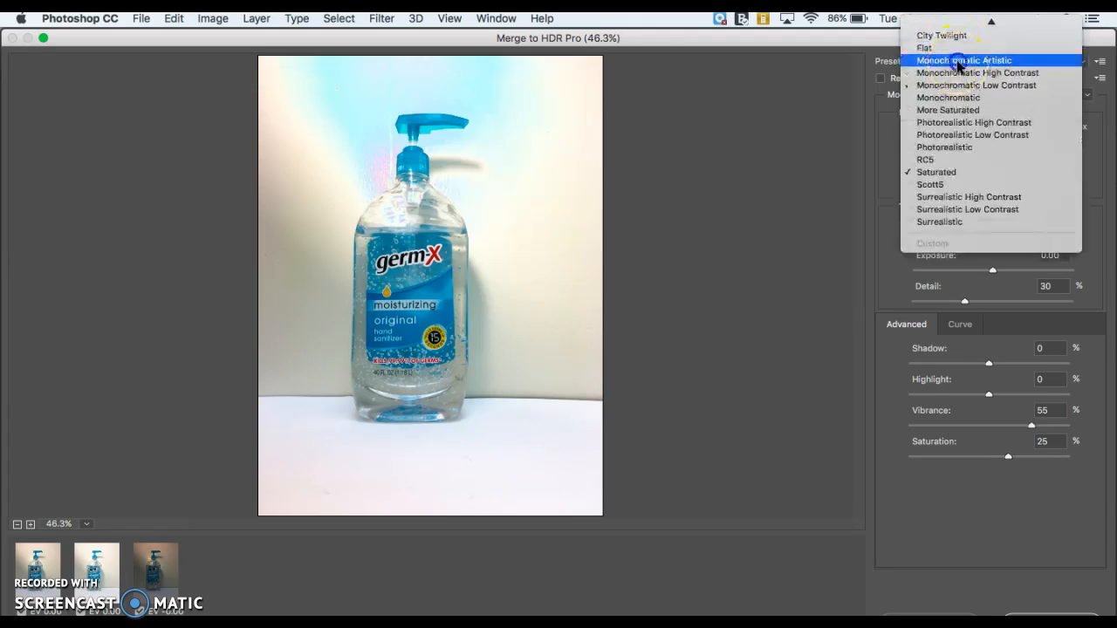
pyautogui.click(957, 61)
pyautogui.click(955, 55)
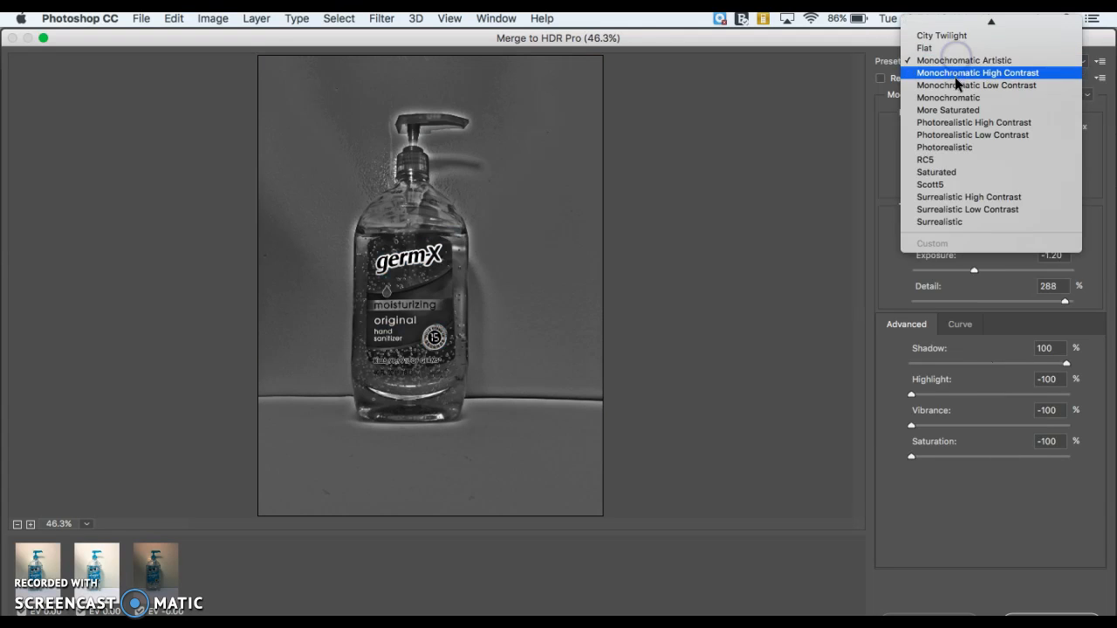
pyautogui.click(946, 38)
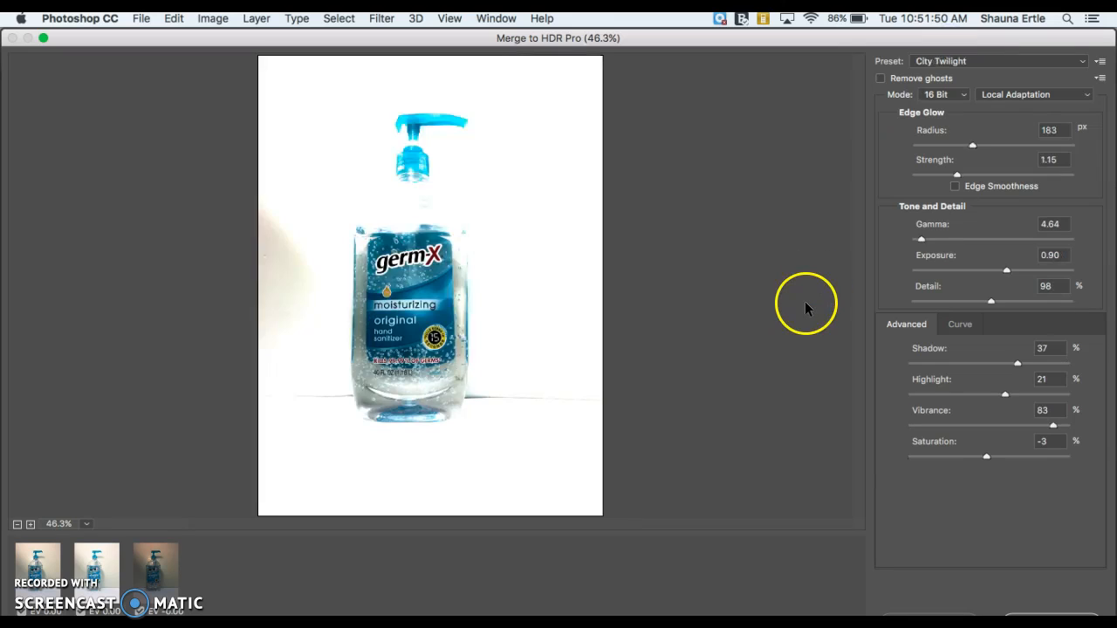
pyautogui.click(951, 61)
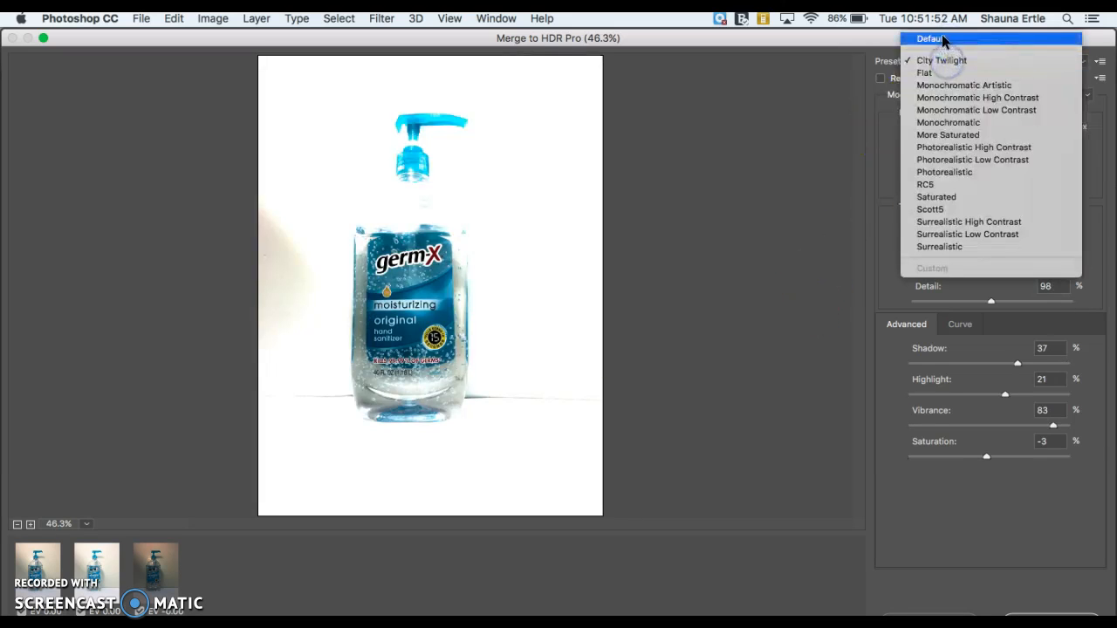
# Select the More Saturated preset, bend its tone curve and raise Edge Glow strength to 2.34
pyautogui.click(942, 138)
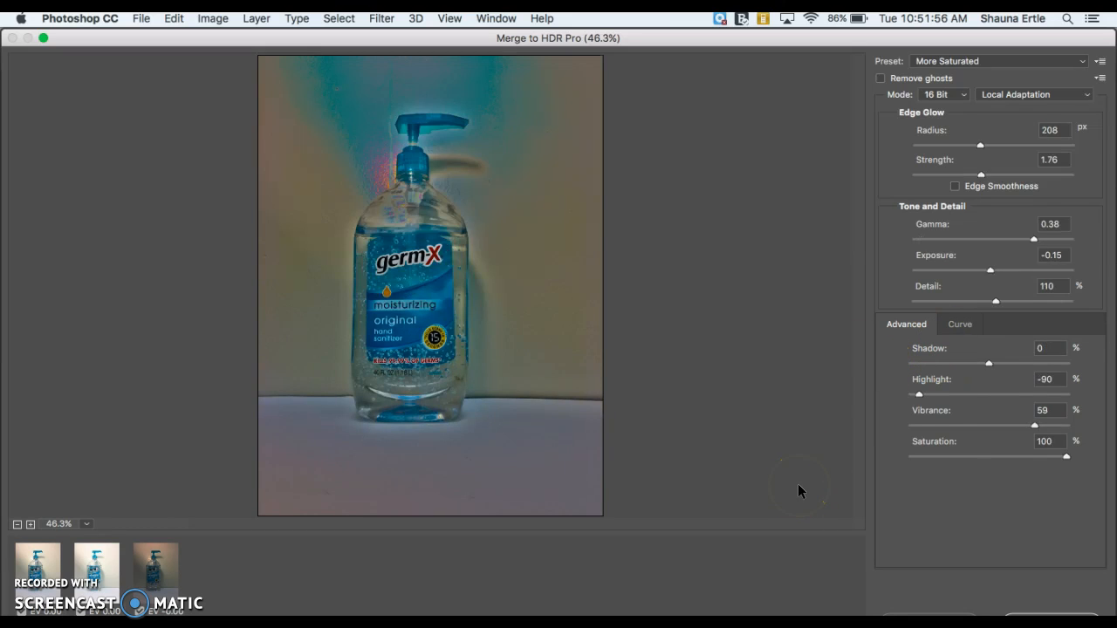
pyautogui.click(956, 325)
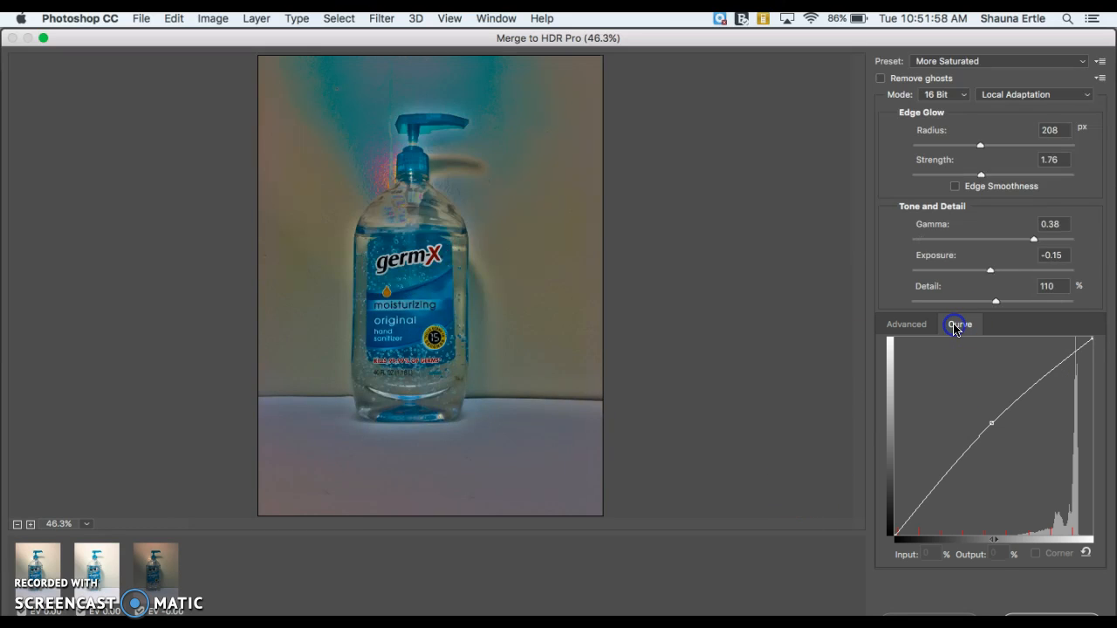
pyautogui.moveTo(1006, 413); pyautogui.dragTo(1002, 408)
pyautogui.click(984, 169)
pyautogui.moveTo(996, 177); pyautogui.dragTo(1021, 176)
pyautogui.click(1003, 172)
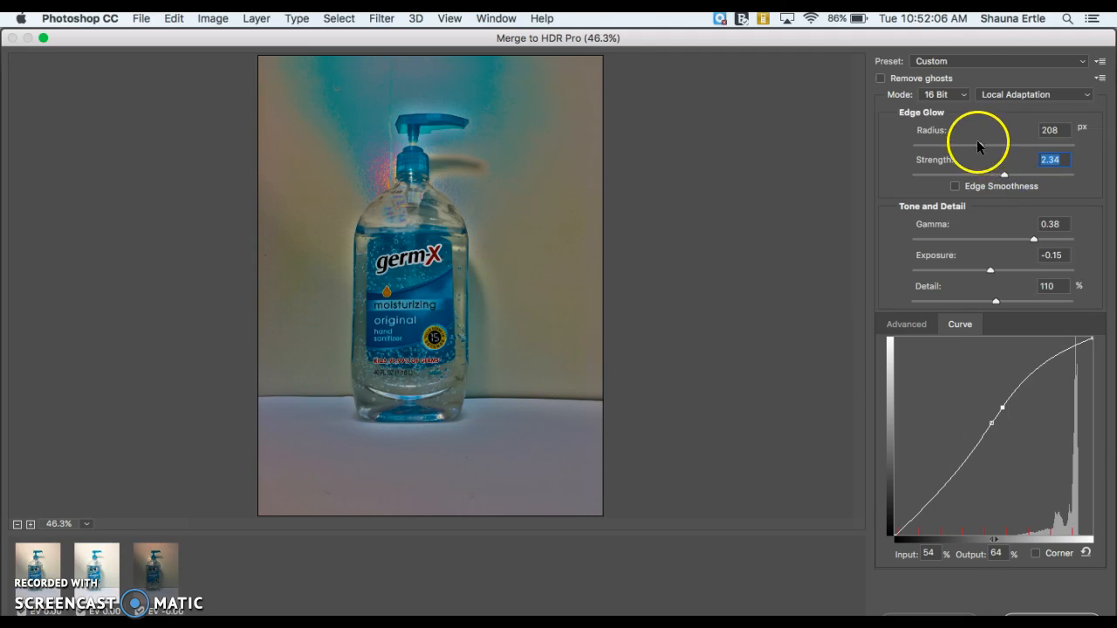
# Apply the Surrealistic High Contrast HDR preset
pyautogui.click(941, 57)
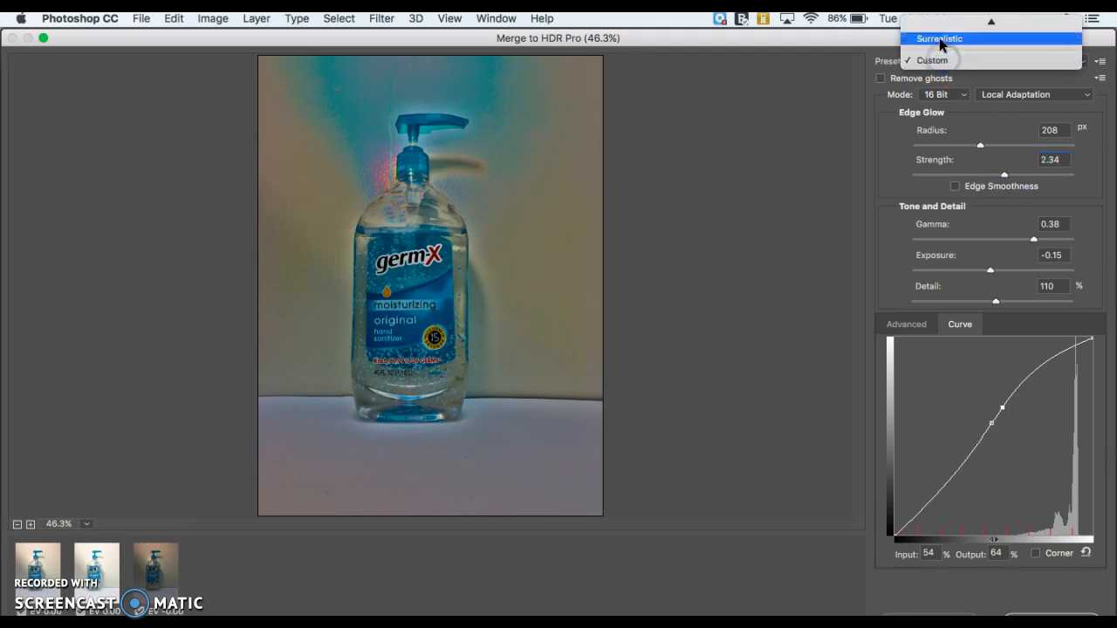
pyautogui.moveTo(939, 27)
pyautogui.click(949, 124)
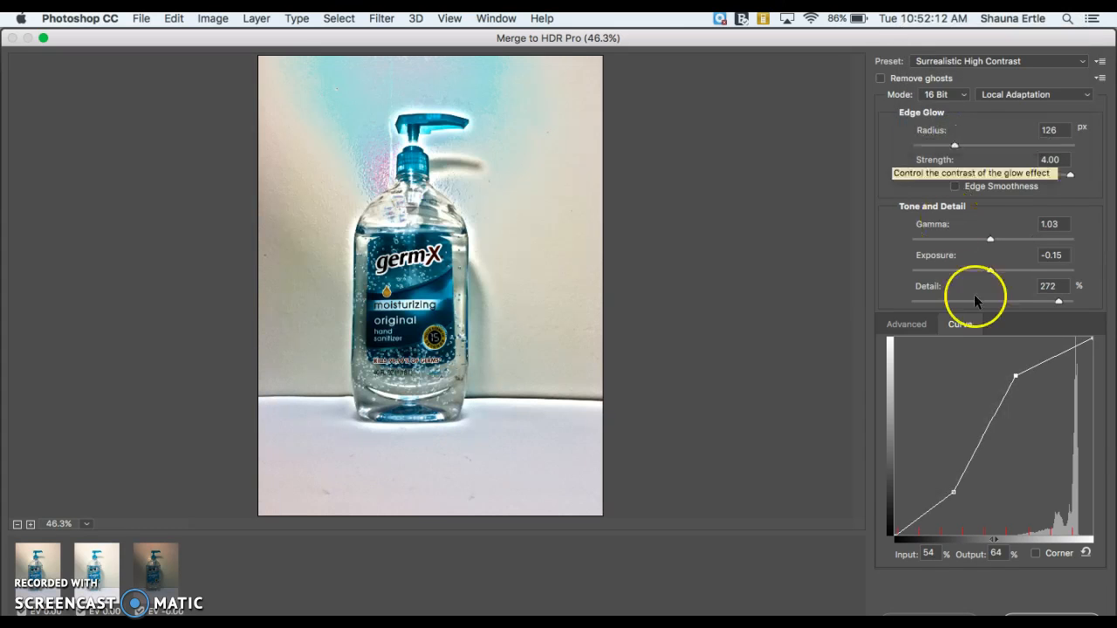
# Reshape the tone curve's upper point, enable Corner on the lower point, and accept the HDR merge
pyautogui.moveTo(1013, 375); pyautogui.dragTo(1021, 400)
pyautogui.click(952, 493)
pyautogui.click(952, 483)
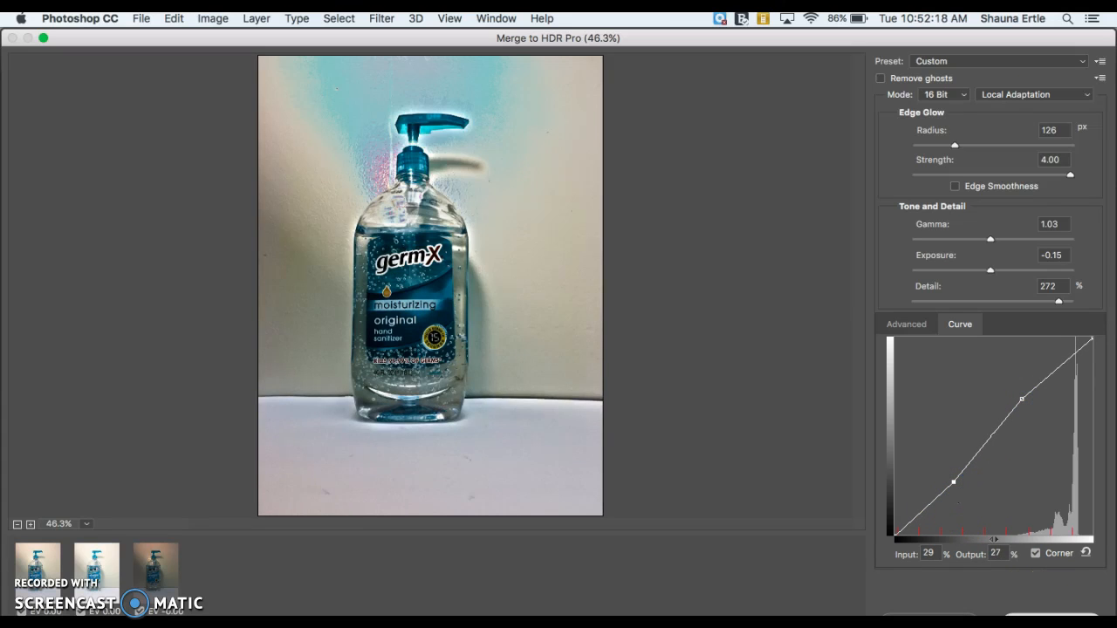
pyautogui.press('Return')
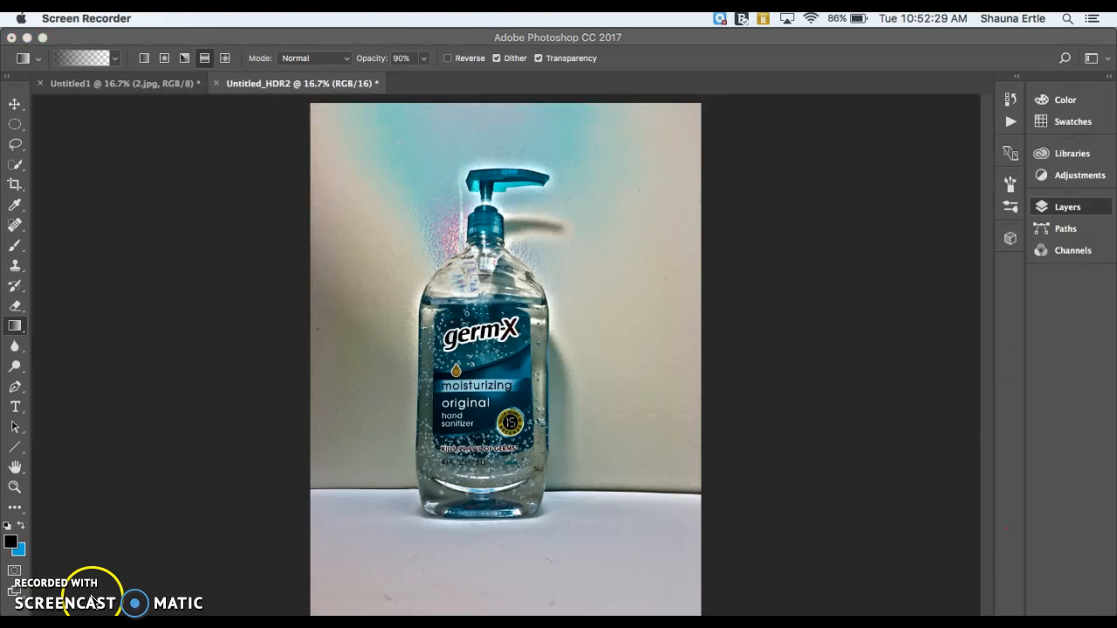
# Compare the layered blend document with the HDR result by switching between the two documents
pyautogui.click(626, 40)
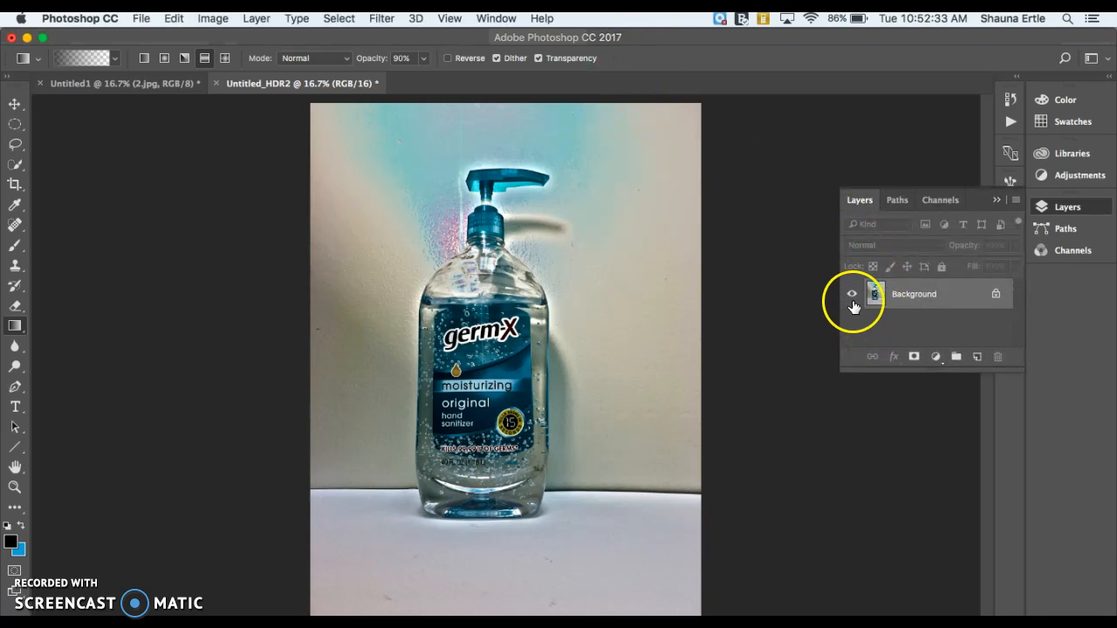
pyautogui.click(135, 89)
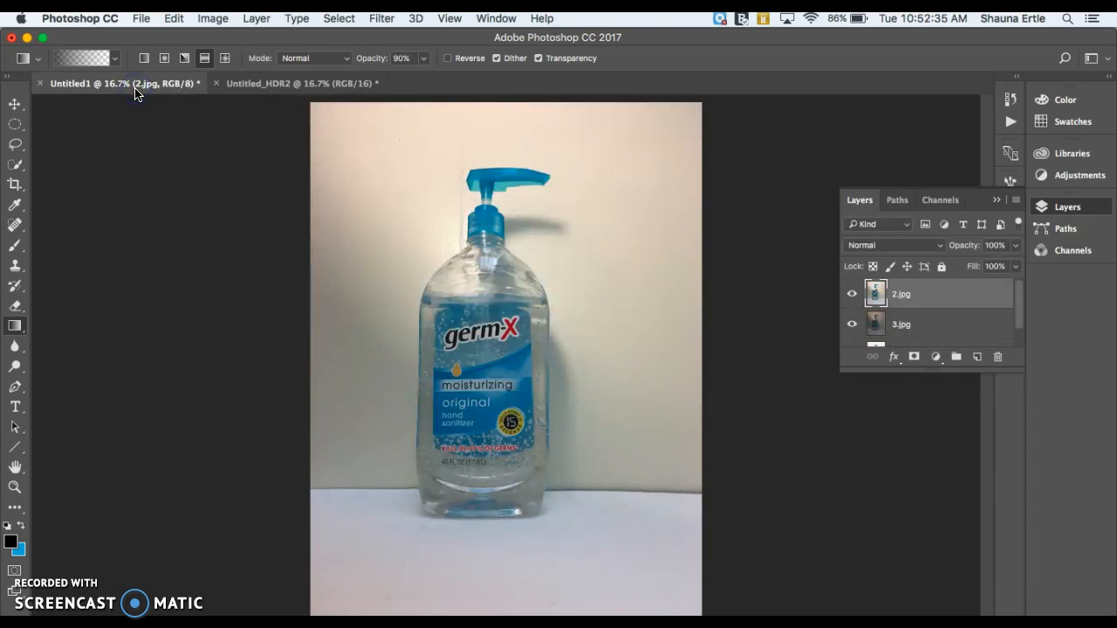
pyautogui.click(248, 85)
pyautogui.click(146, 85)
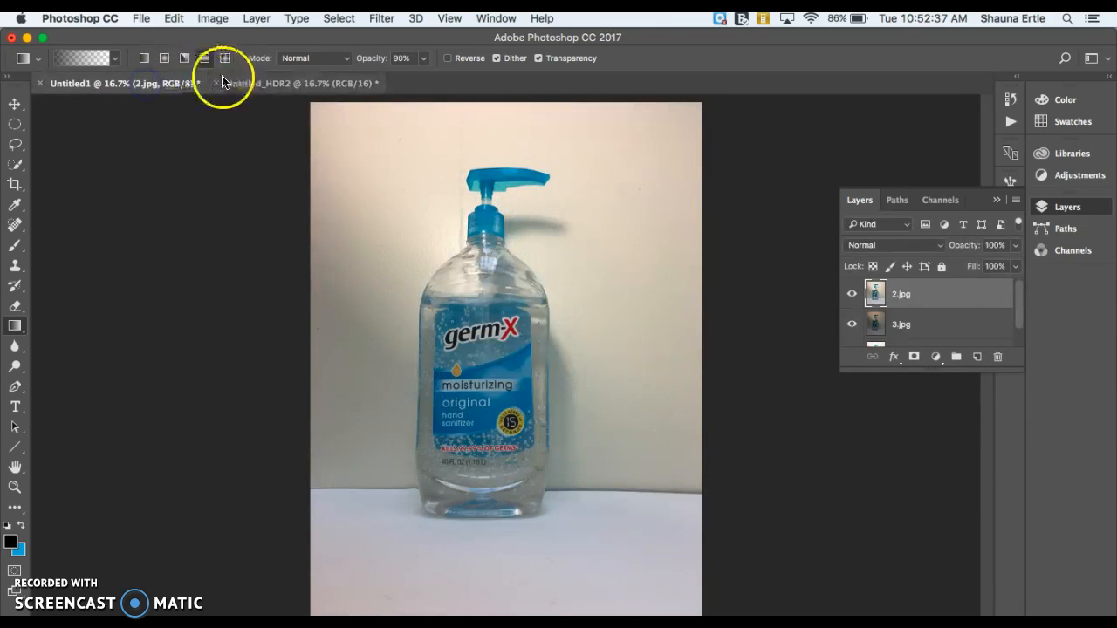
pyautogui.click(243, 85)
pyautogui.click(161, 82)
pyautogui.click(262, 88)
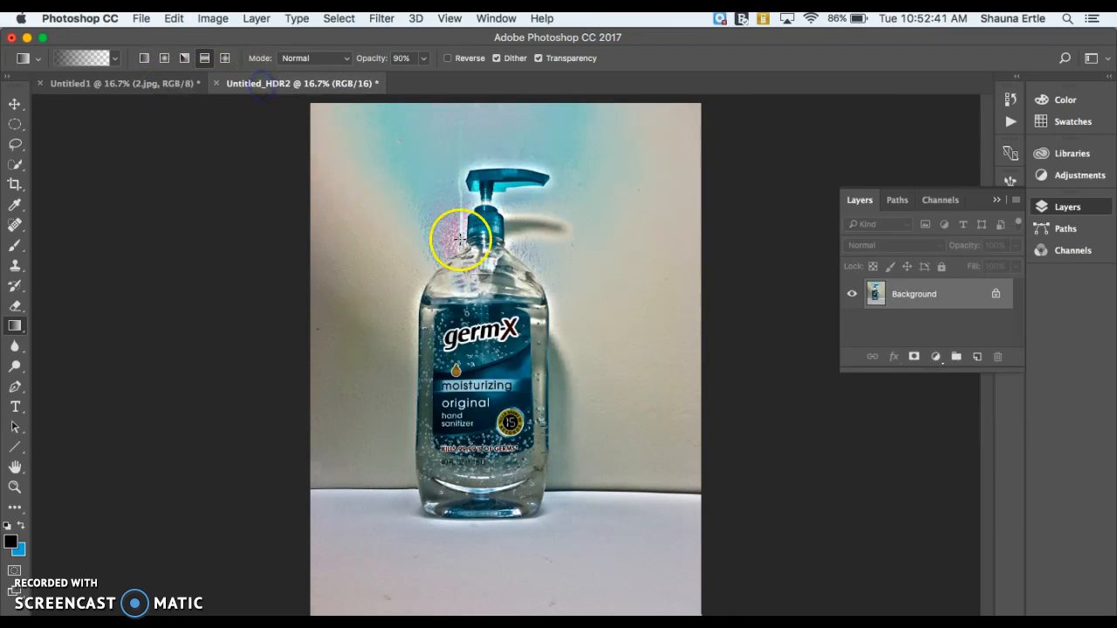
pyautogui.click(142, 20)
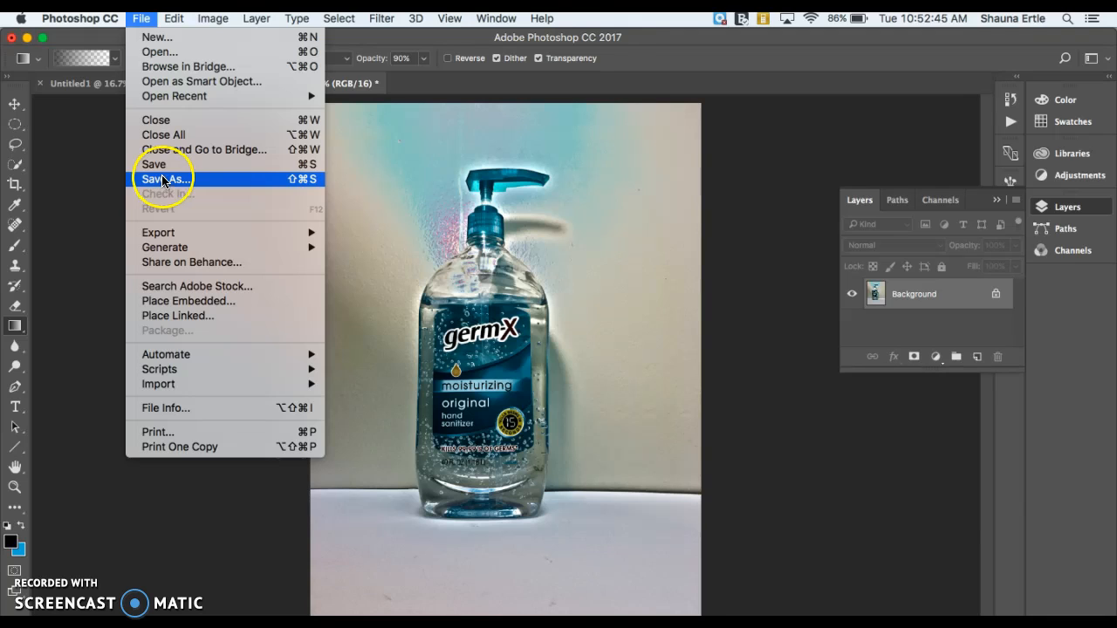
pyautogui.click(19, 103)
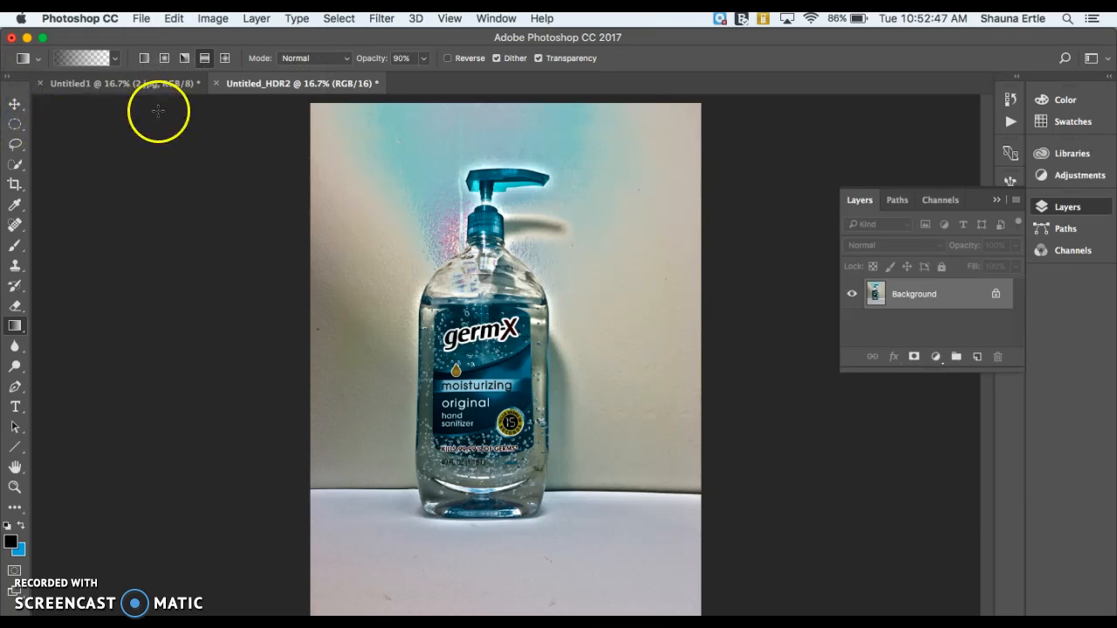
# Drag the HDR image into the Untitled1 document as a new layer with the Move tool
pyautogui.click(14, 104)
pyautogui.moveTo(464, 192); pyautogui.dragTo(148, 87)
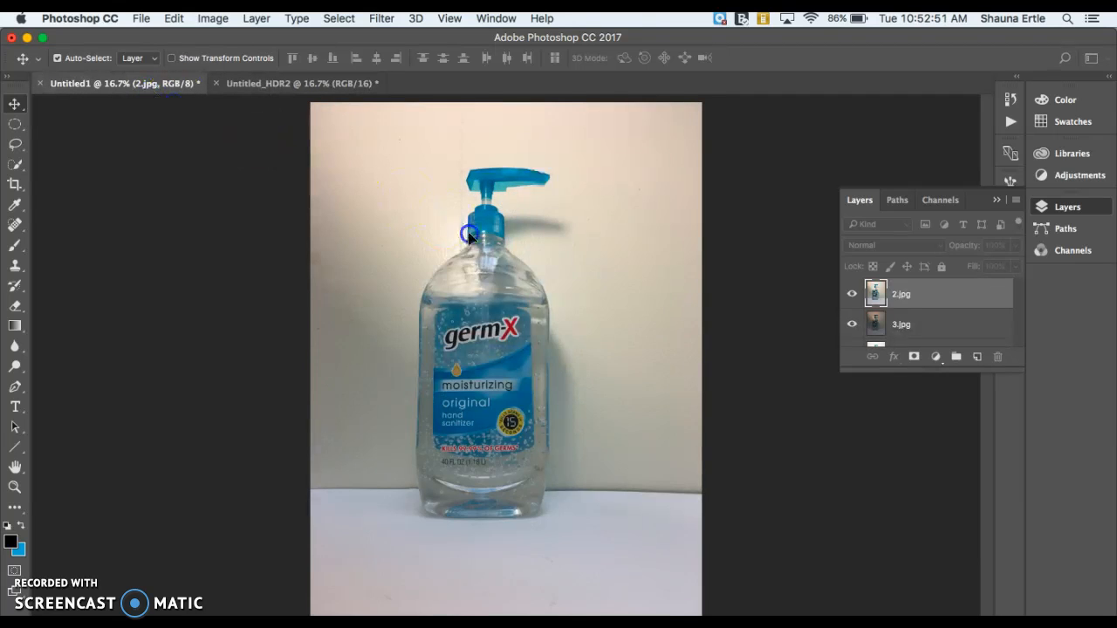
pyautogui.click(676, 273)
pyautogui.moveTo(550, 323); pyautogui.dragTo(516, 253)
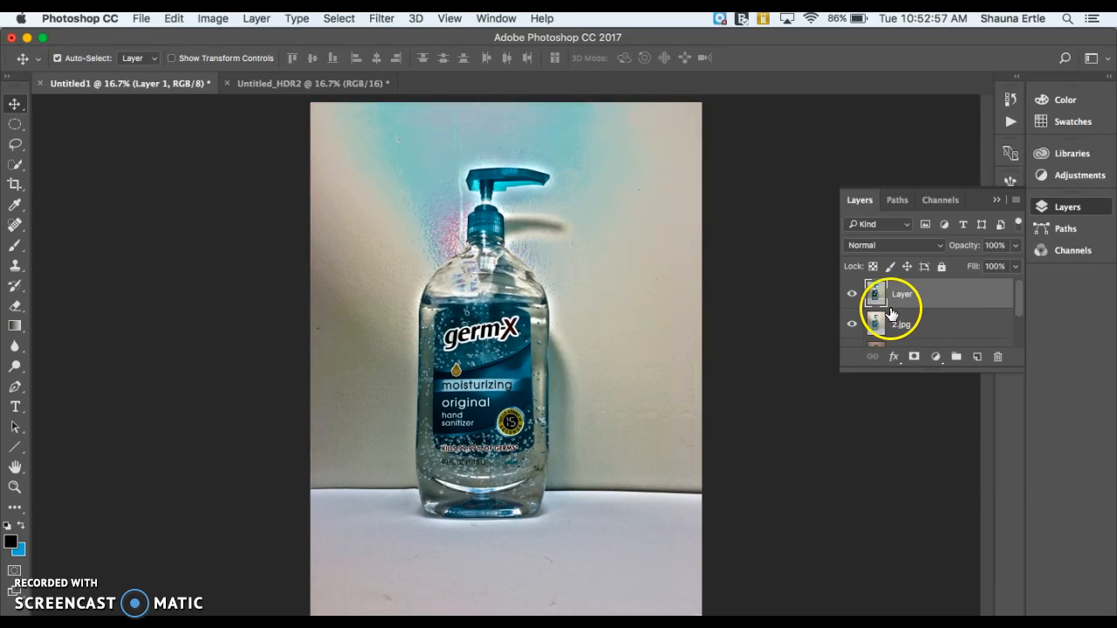
# Move the new HDR layer below the 2.jpg layer in the layer stack
pyautogui.click(852, 295)
pyautogui.click(852, 295)
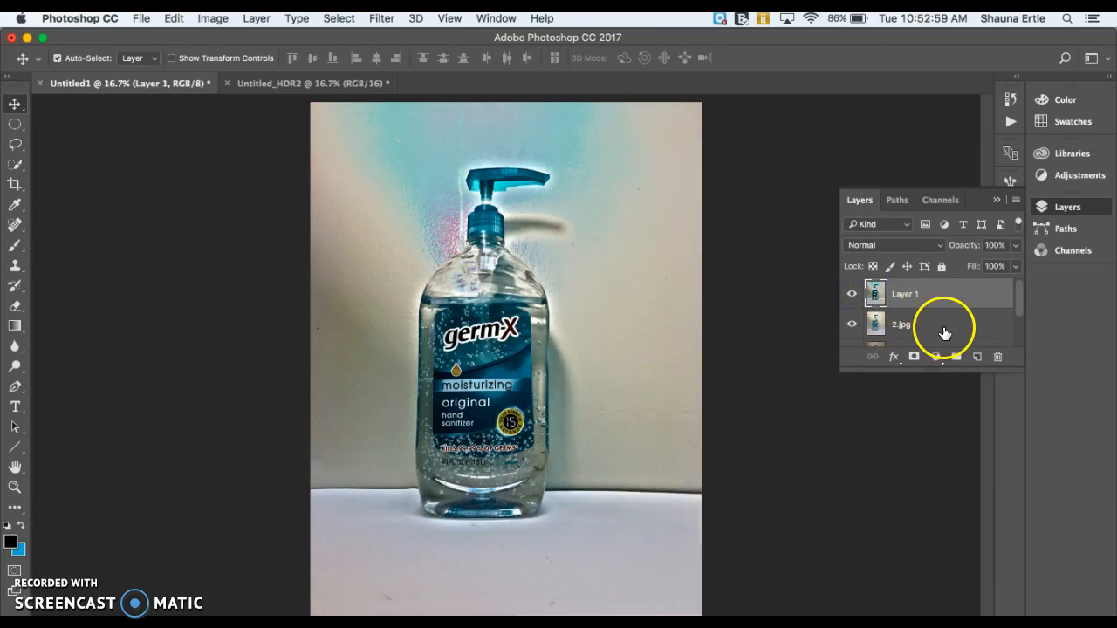
pyautogui.moveTo(908, 303); pyautogui.dragTo(910, 329)
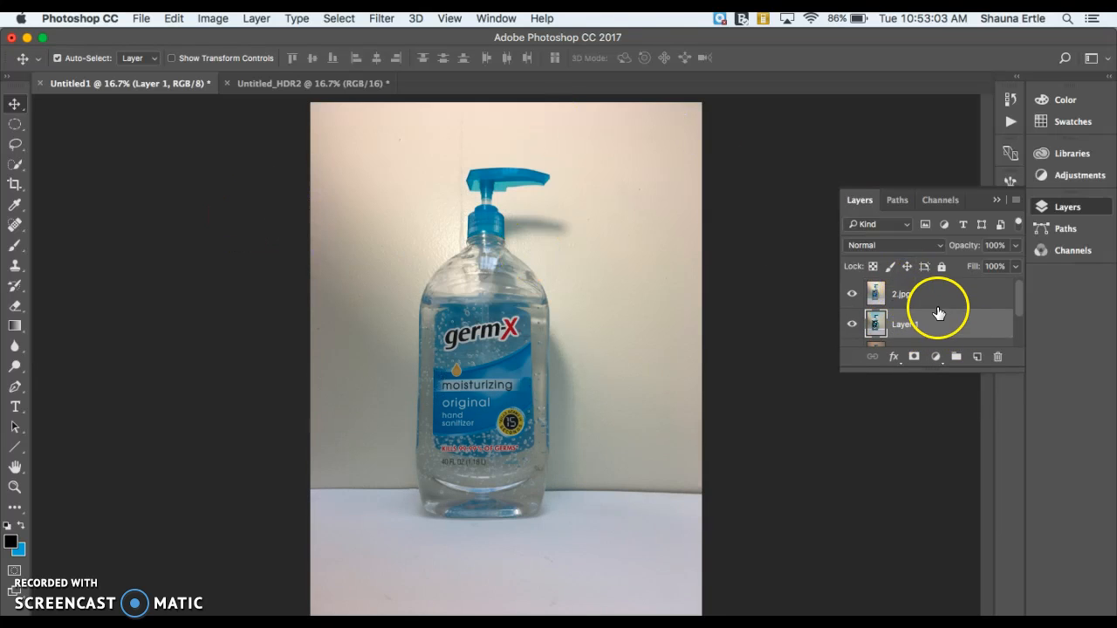
# Add a layer mask to 2.jpg and paint black over the bottle's body with a 56% opacity brush
pyautogui.click(934, 293)
pyautogui.click(914, 357)
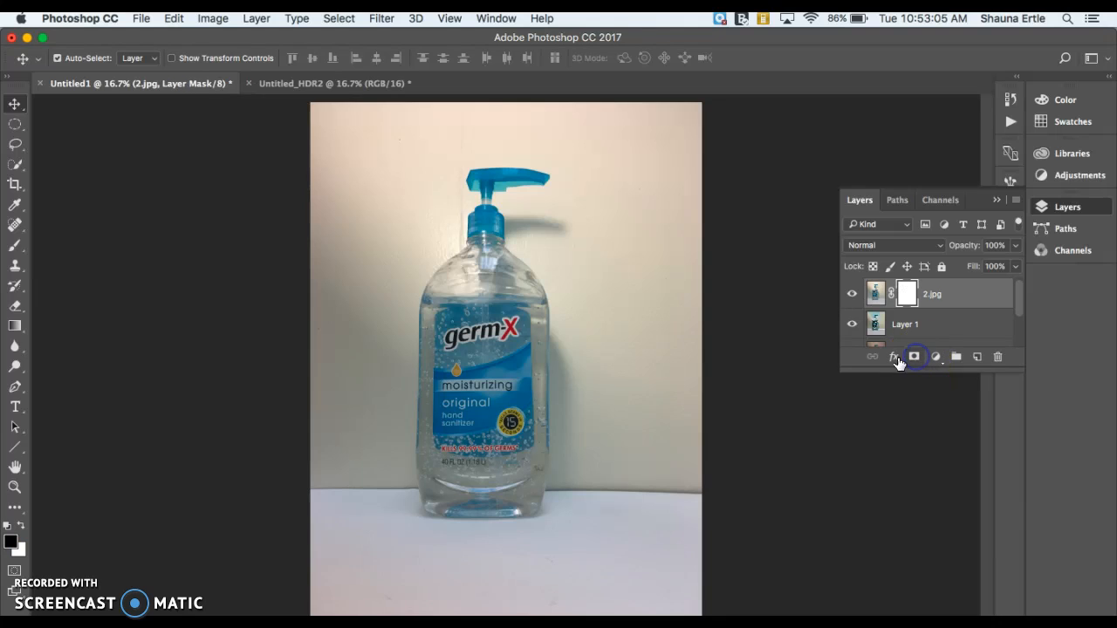
pyautogui.click(15, 244)
pyautogui.moveTo(489, 354)
pyautogui.mouseDown()
pyautogui.moveTo(479, 421)
pyautogui.moveTo(471, 397)
pyautogui.moveTo(468, 430)
pyautogui.moveTo(499, 466)
pyautogui.moveTo(490, 470)
pyautogui.moveTo(477, 314)
pyautogui.moveTo(493, 223)
pyautogui.mouseUp()
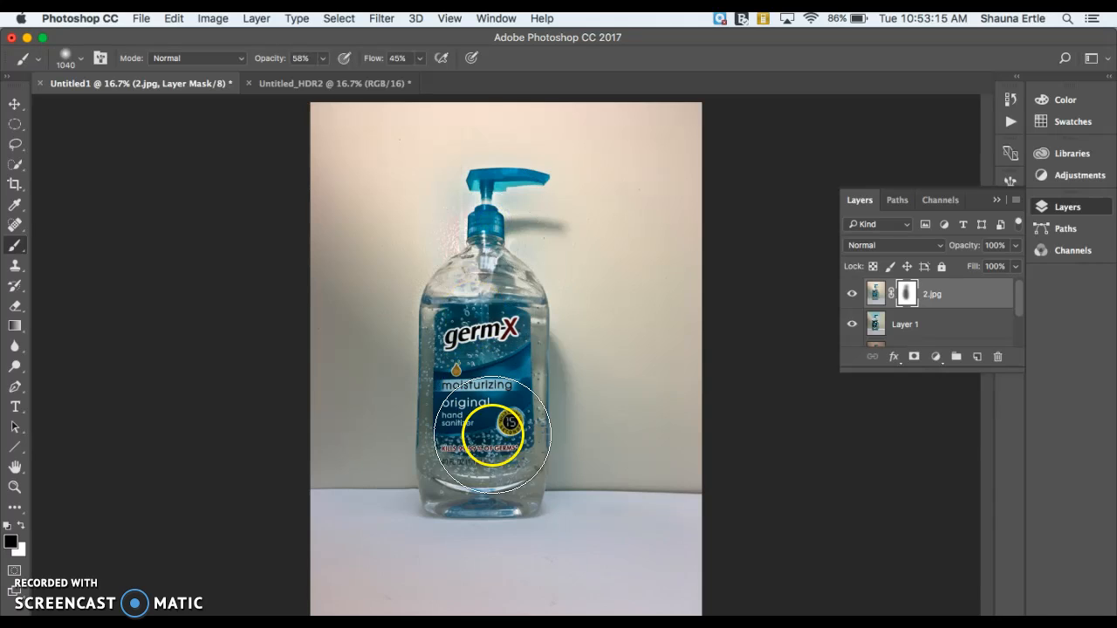
# Paint another black stroke on 2.jpg's mask up through the bottle's neck
pyautogui.click(852, 295)
pyautogui.click(852, 296)
pyautogui.click(852, 297)
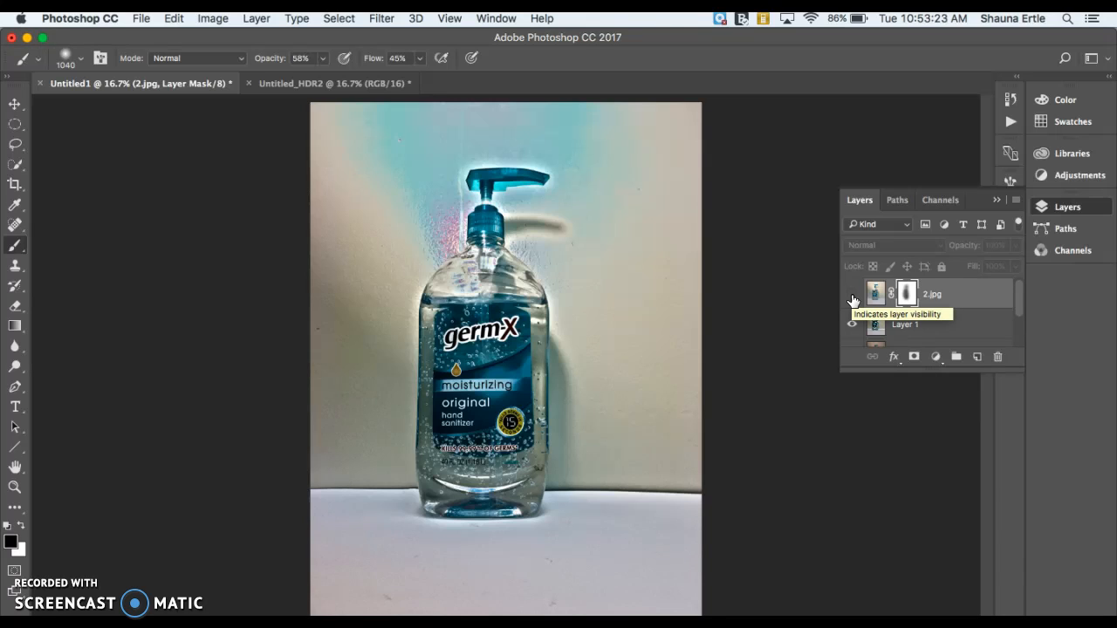
pyautogui.click(852, 297)
pyautogui.moveTo(508, 330)
pyautogui.mouseDown()
pyautogui.moveTo(501, 265)
pyautogui.moveTo(485, 341)
pyautogui.moveTo(460, 371)
pyautogui.moveTo(476, 447)
pyautogui.moveTo(511, 446)
pyautogui.moveTo(453, 467)
pyautogui.moveTo(465, 483)
pyautogui.moveTo(457, 497)
pyautogui.moveTo(443, 459)
pyautogui.moveTo(469, 445)
pyautogui.moveTo(463, 370)
pyautogui.moveTo(478, 297)
pyautogui.moveTo(489, 309)
pyautogui.moveTo(488, 200)
pyautogui.moveTo(536, 180)
pyautogui.mouseUp()
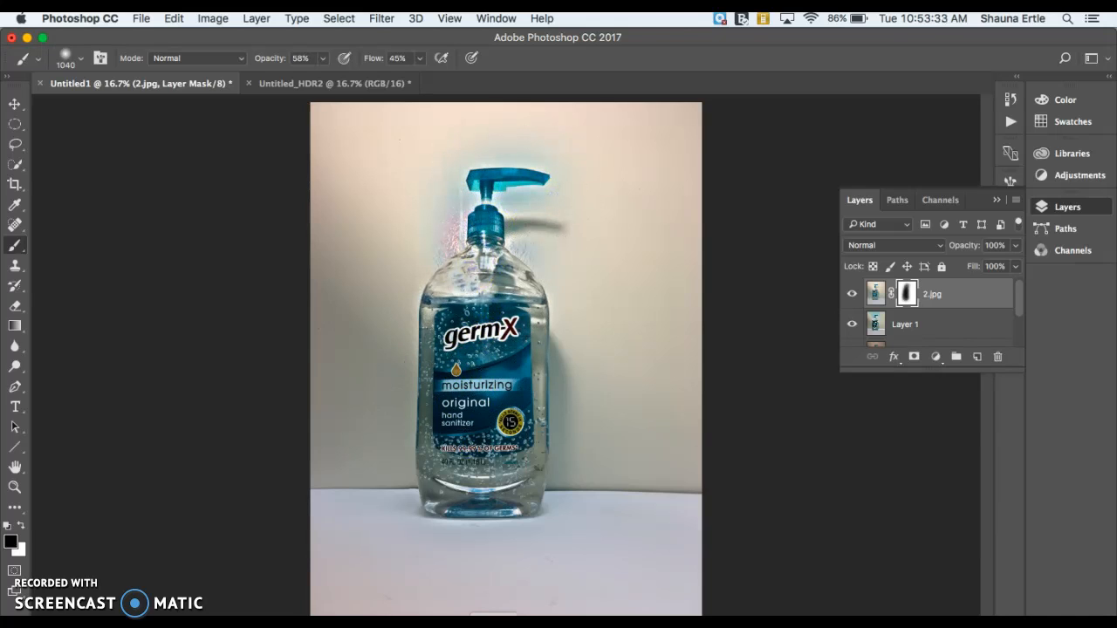